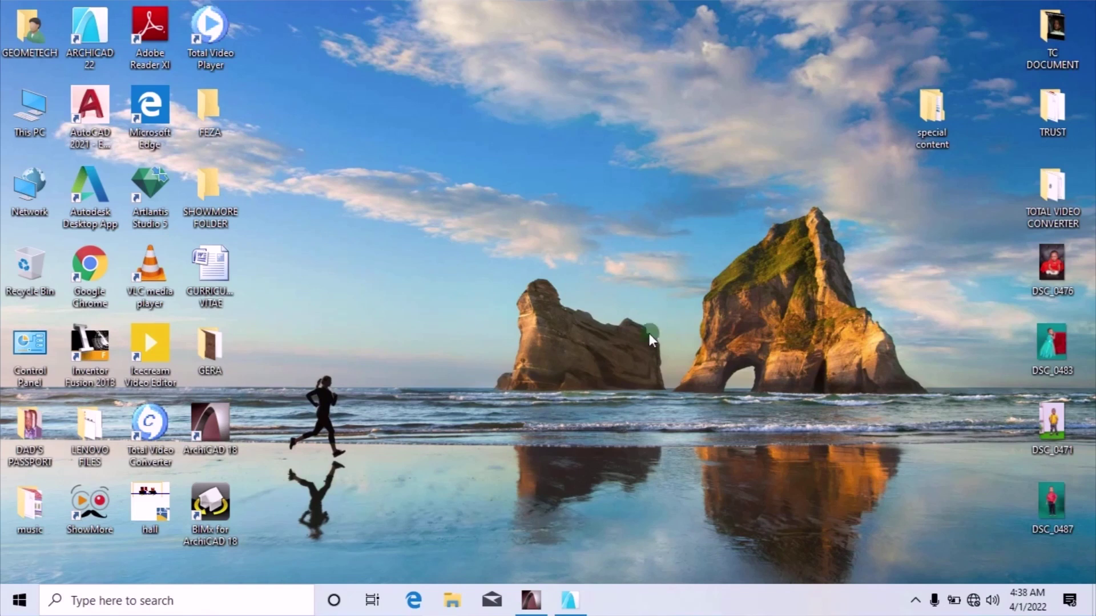
Start saving the OTI HOTEL 3D model in ARCHICAD 22, review export formats, then switch to ARCHICAD 18.
left_click(569, 600)
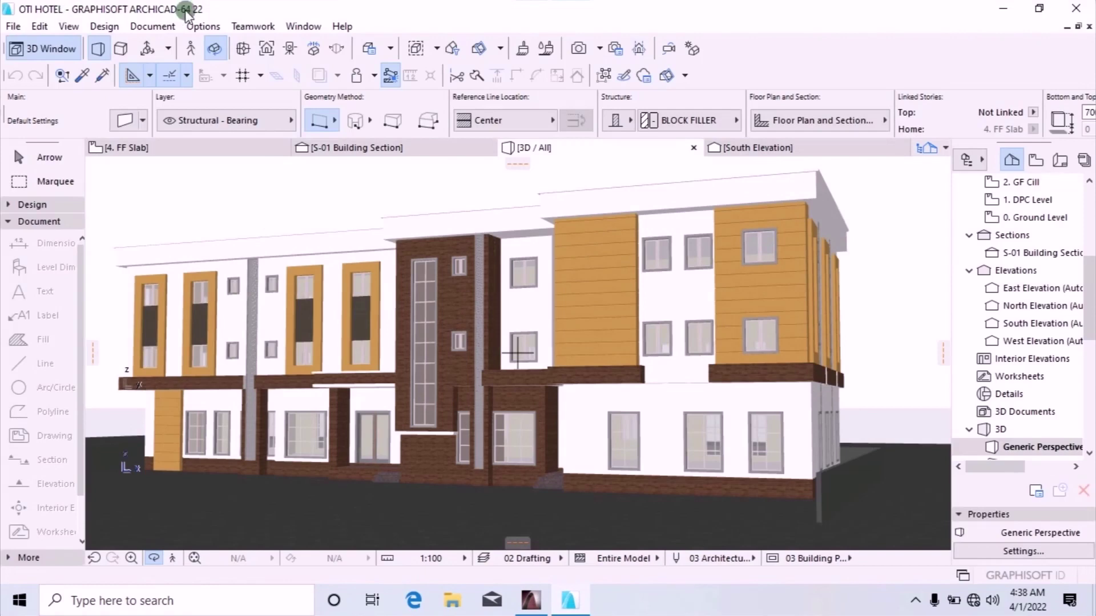
mouse_move(603, 376)
middle_mouse_down("shift")
mouse_move(531, 367)
mouse_move(542, 409)
mouse_move(570, 385)
middle_mouse_up("shift")
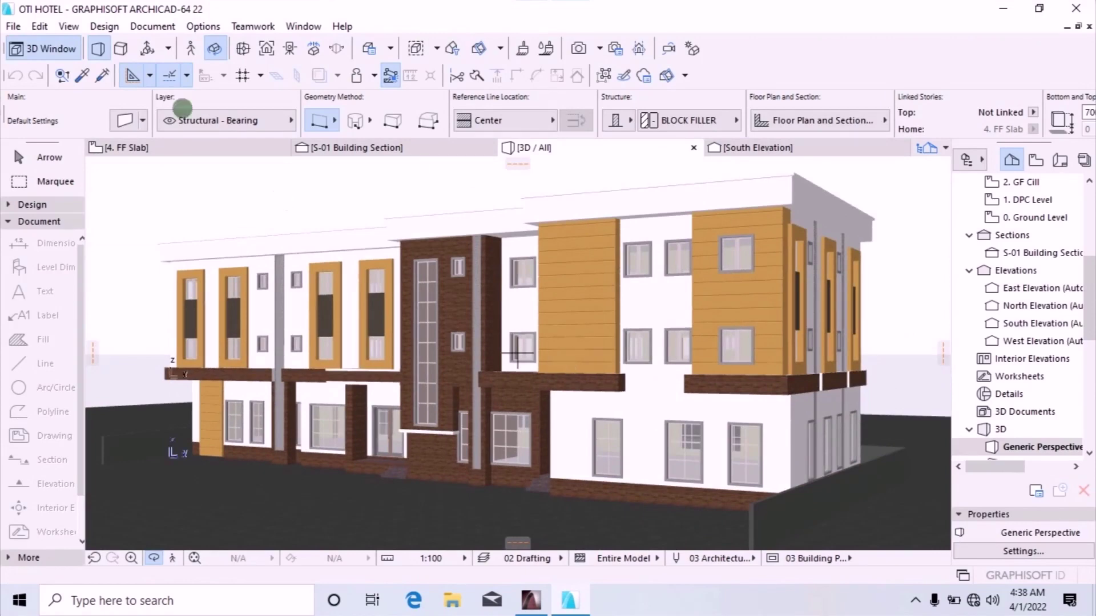
left_click(13, 27)
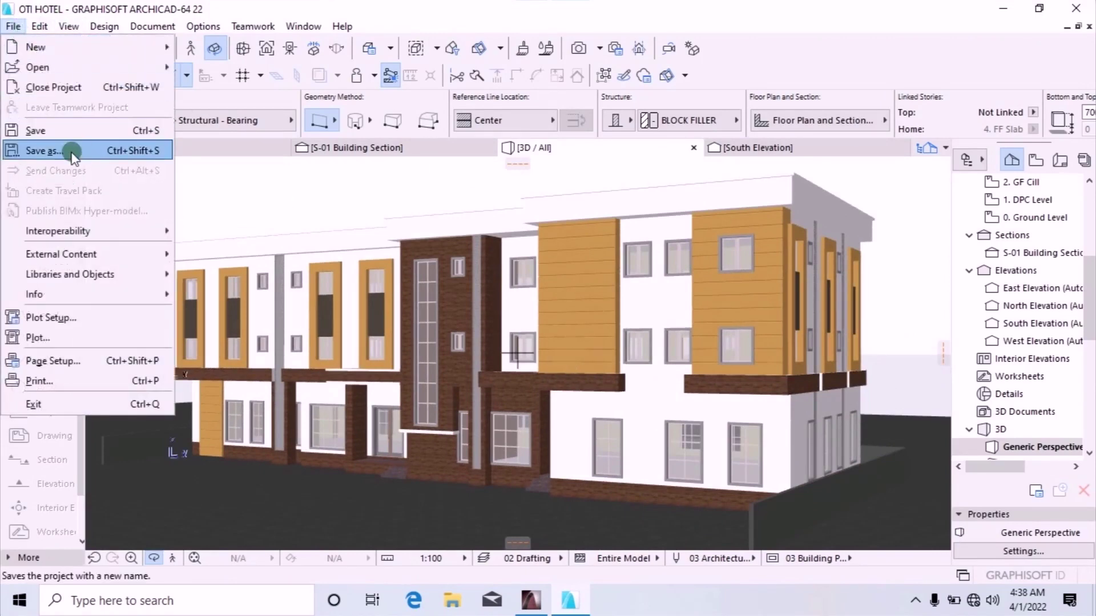
left_click(44, 150)
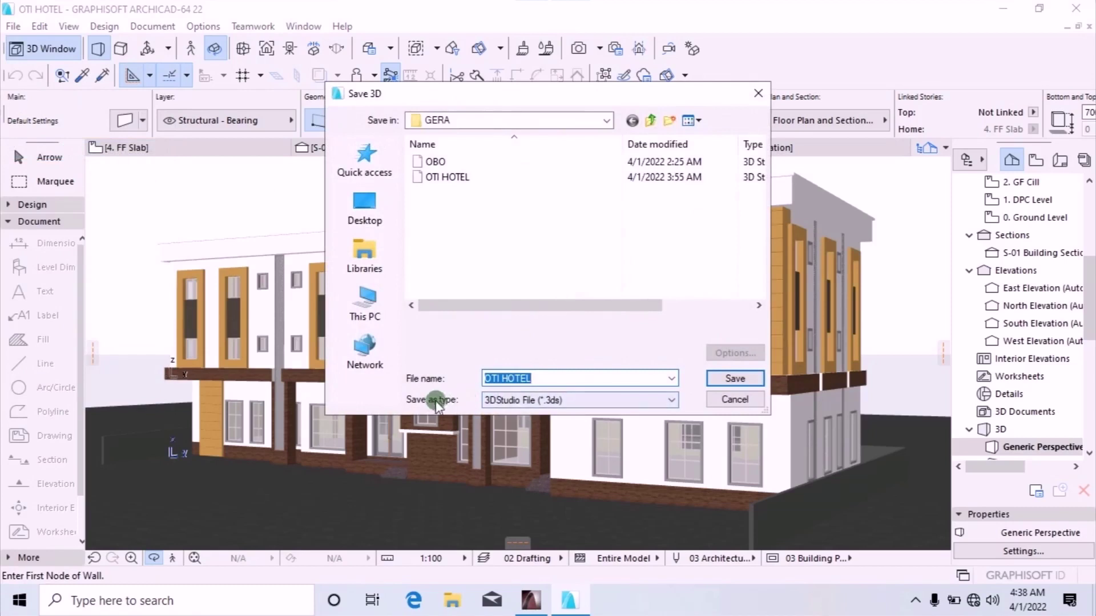
left_click(673, 401)
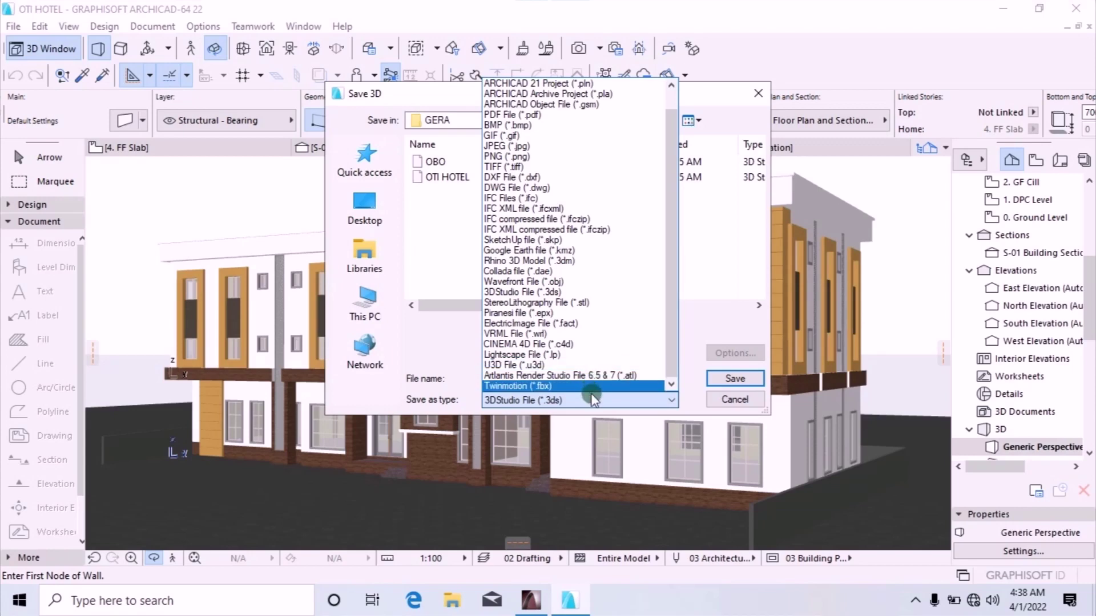
left_click(531, 601)
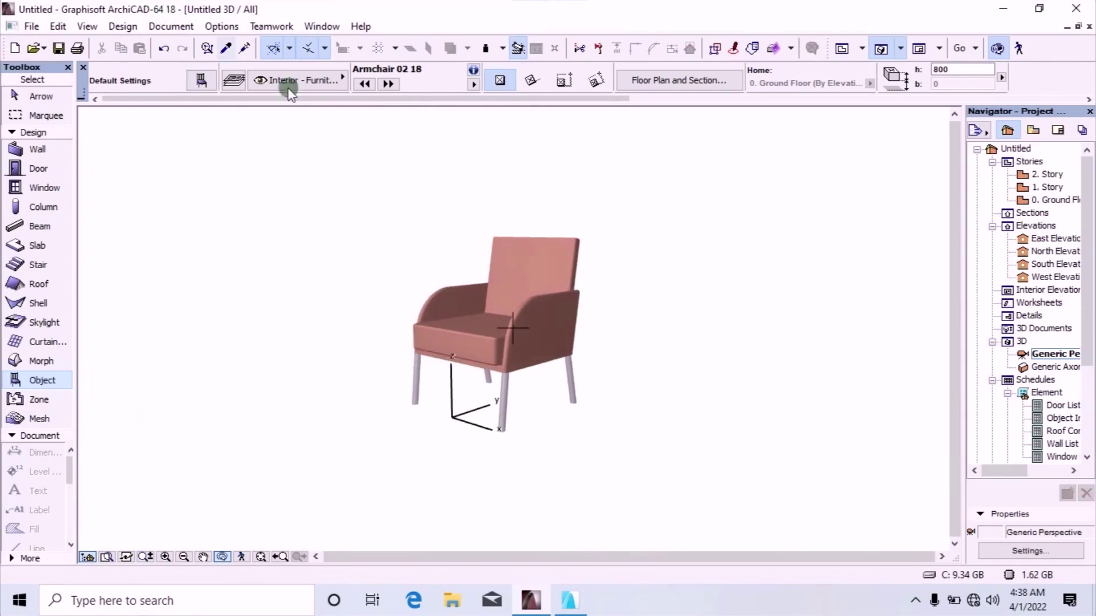
Open ARCHICAD 18's Save Plan dialog for the armchair project, list its formats, and return to ARCHICAD 22.
left_click_drag(486, 314, 498, 344)
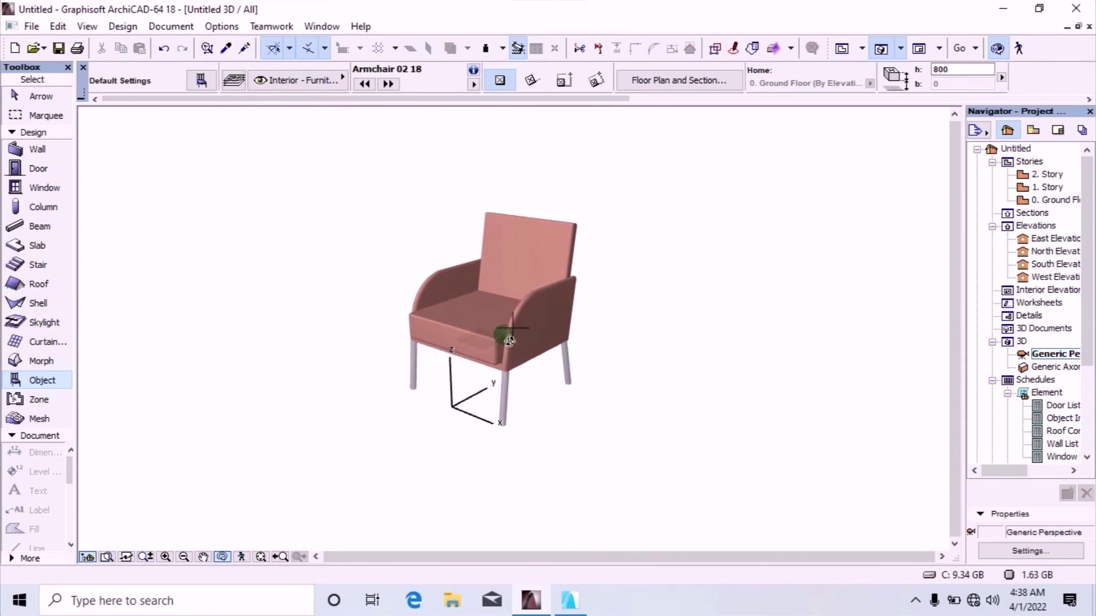
left_click(33, 26)
mouse_move(20, 23)
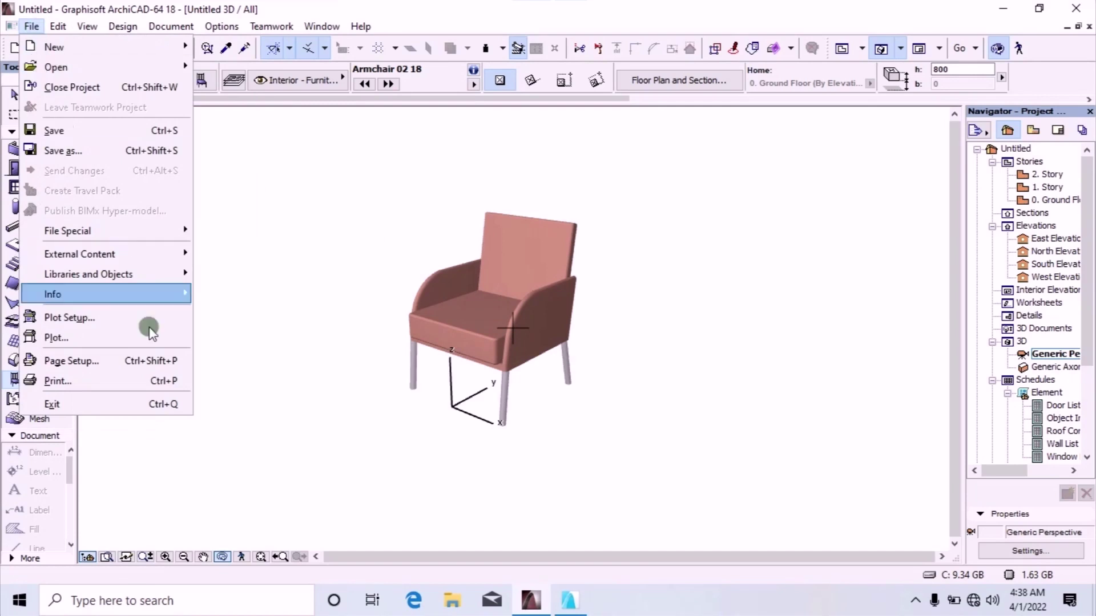
left_click(106, 152)
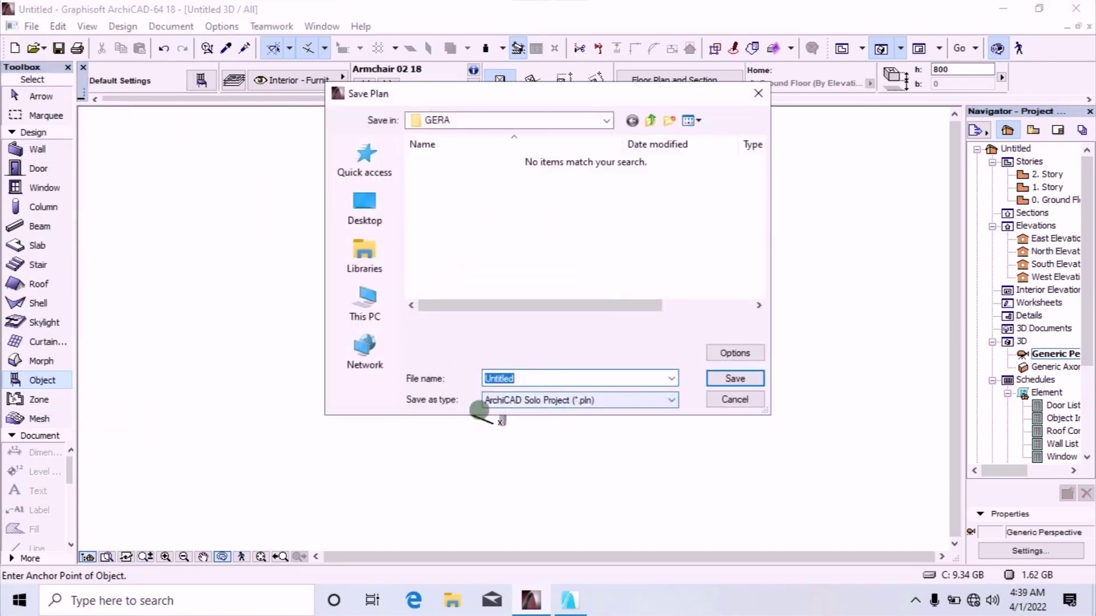
left_click(657, 400)
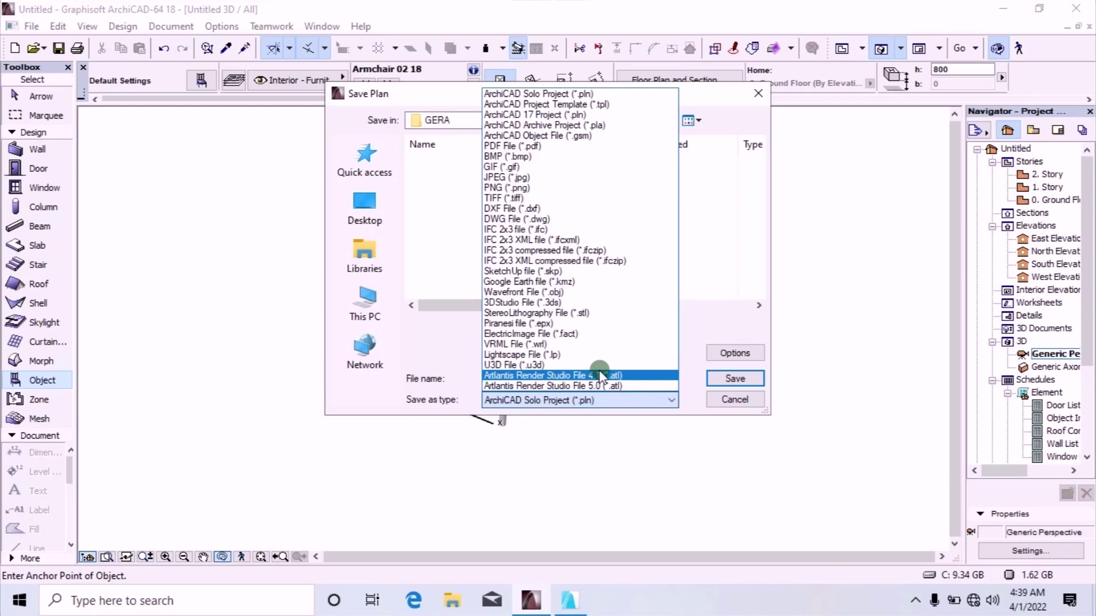
left_click(569, 600)
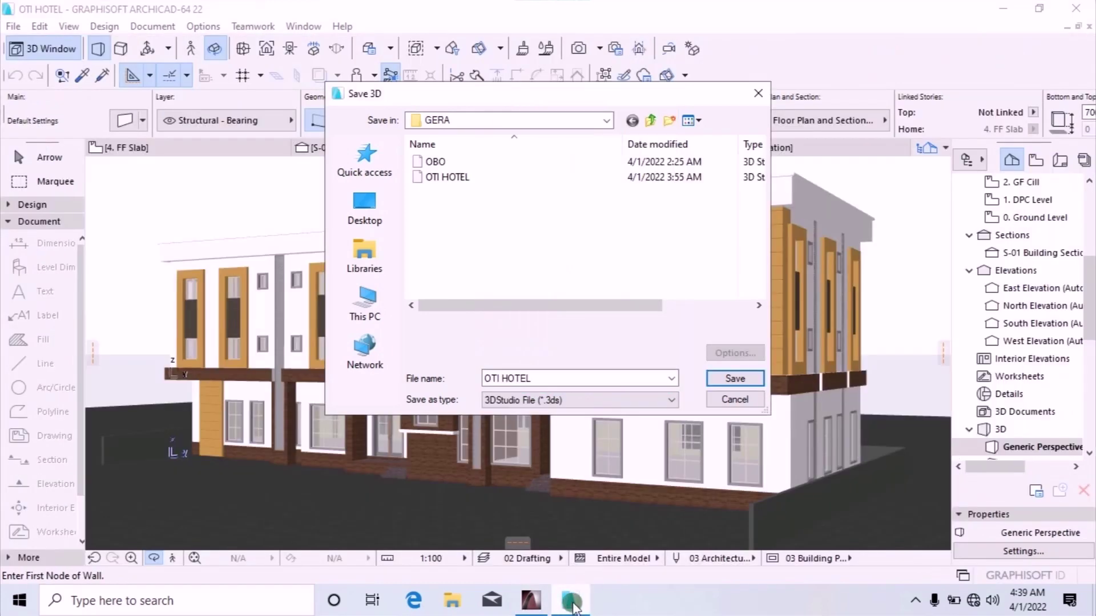
Recheck the format list with 3DStudio kept, then cancel ARCHICAD 22's Save 3D dialog.
left_click(667, 402)
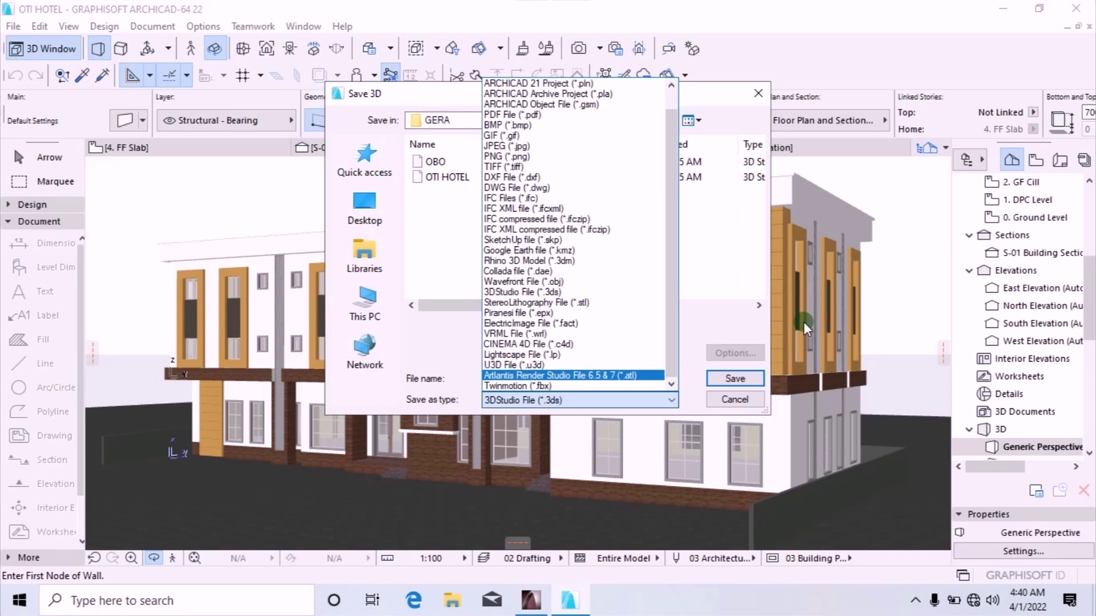
left_click(740, 306)
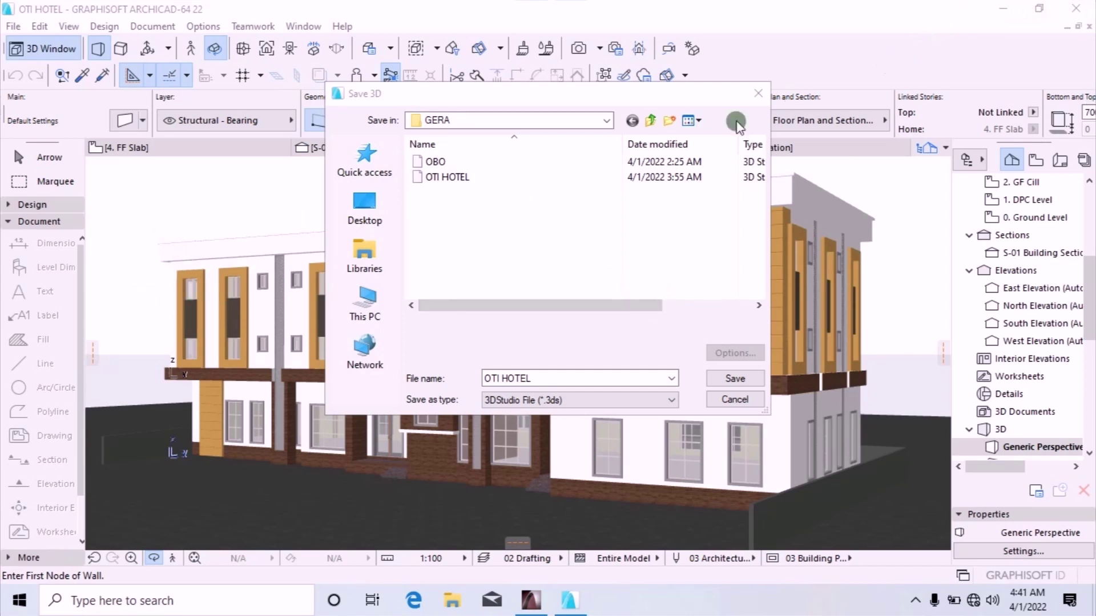
left_click(758, 93)
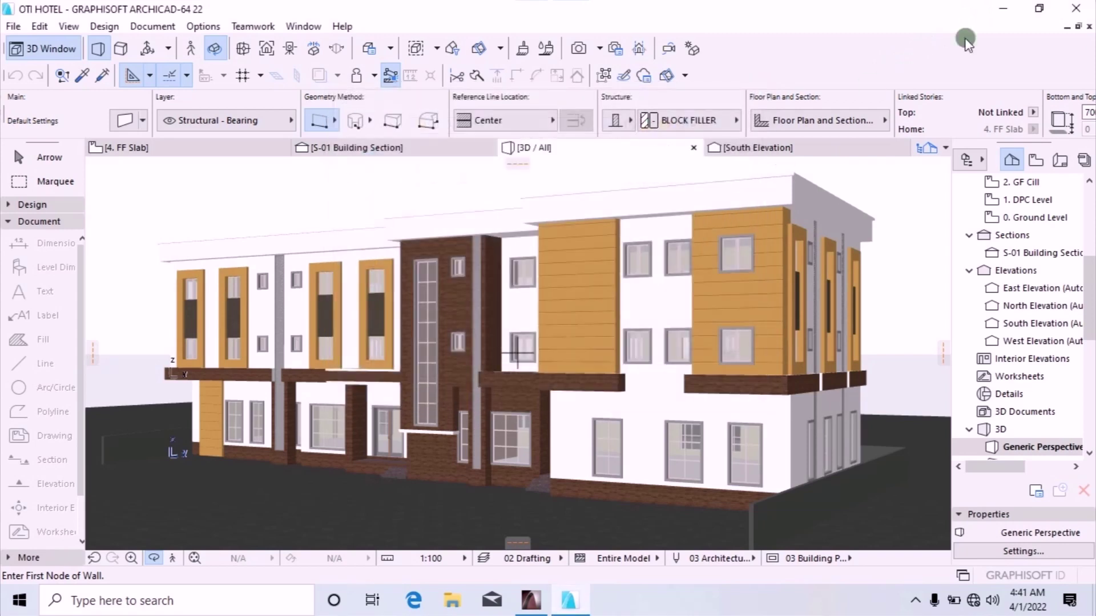
Minimize ARCHICAD 22, cancel ArchiCAD 18's Save Plan dialog, and minimize ArchiCAD 18.
left_click(1001, 11)
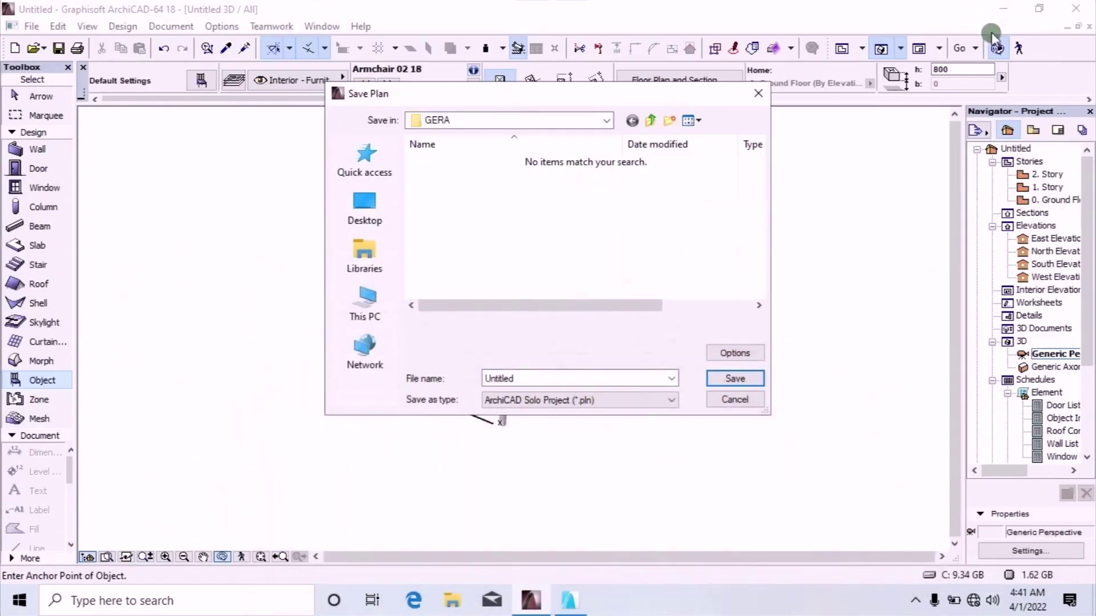
left_click(756, 95)
left_click(1002, 9)
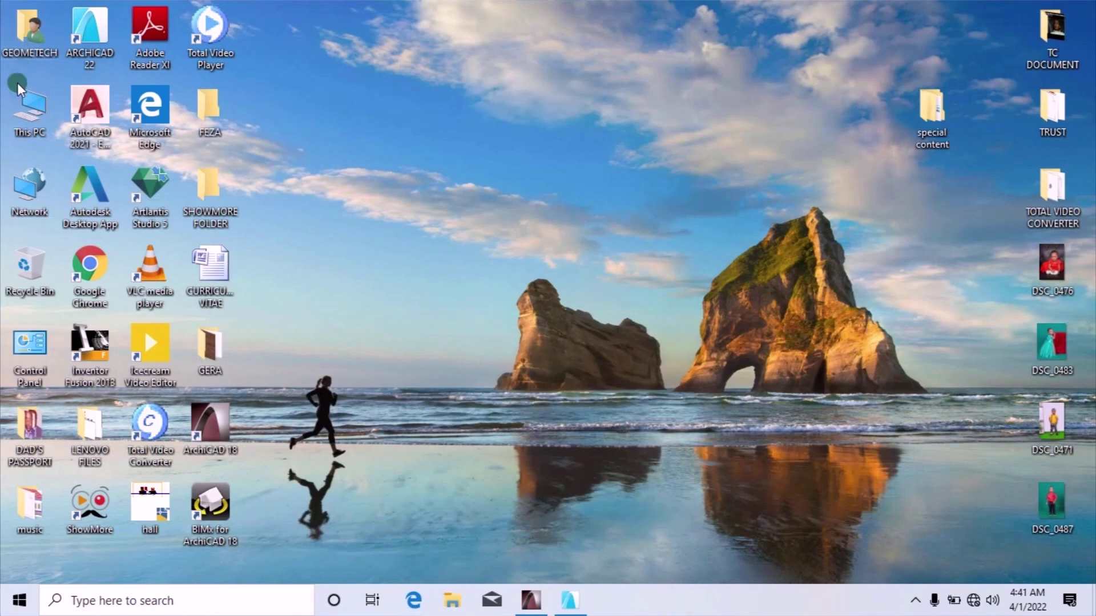
Browse to C:\Program Files\GRAPHISOFT\ArchiCAD 18\Add-Ons\Import-Export and open a second This PC window.
double_click(30, 112)
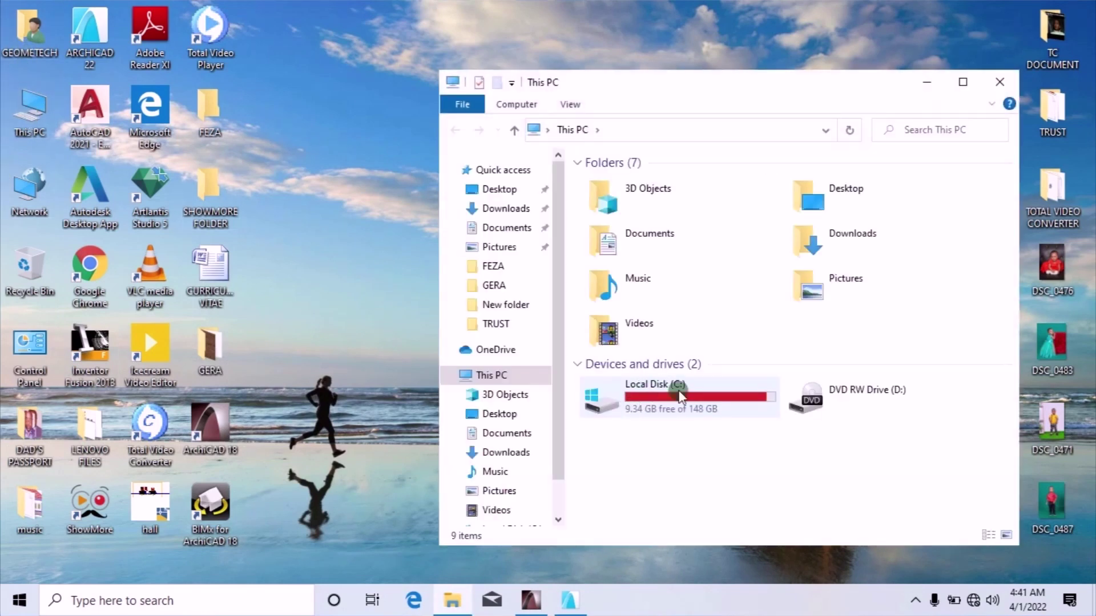
double_click(678, 403)
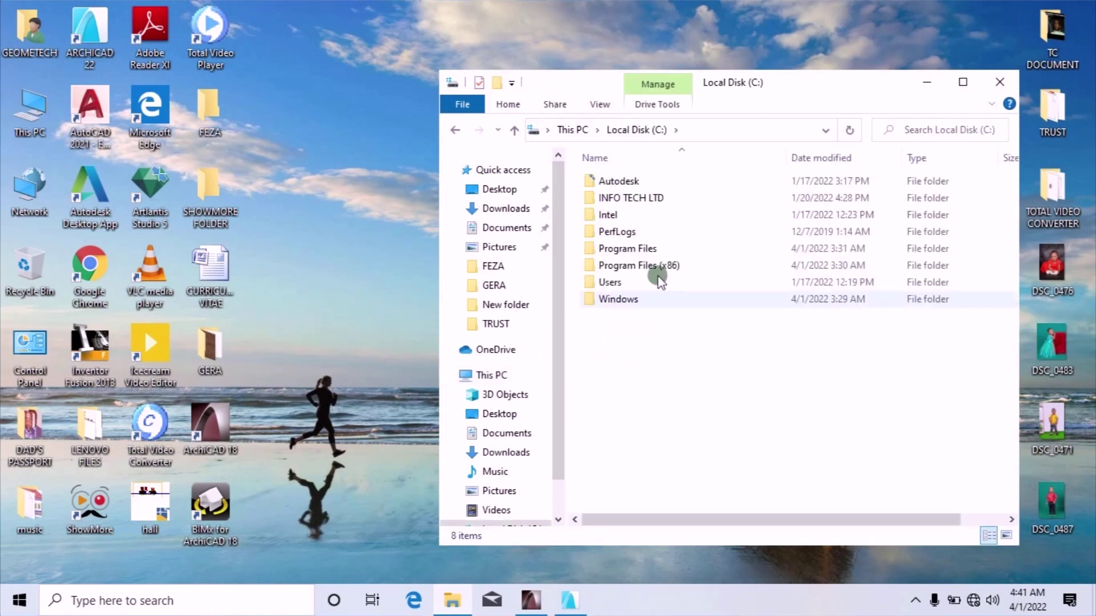
double_click(642, 250)
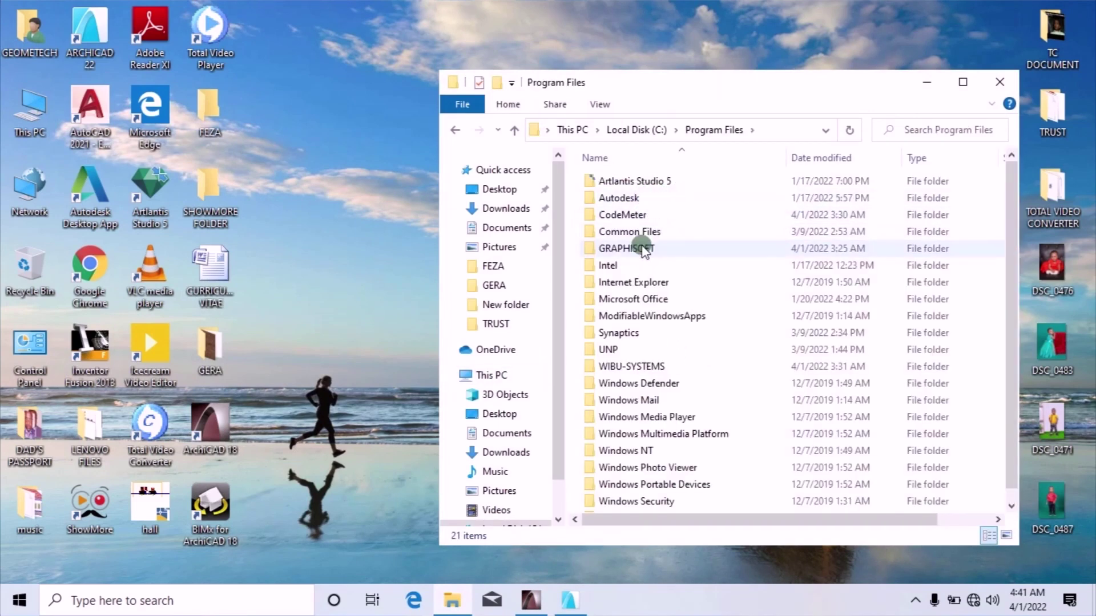
double_click(642, 251)
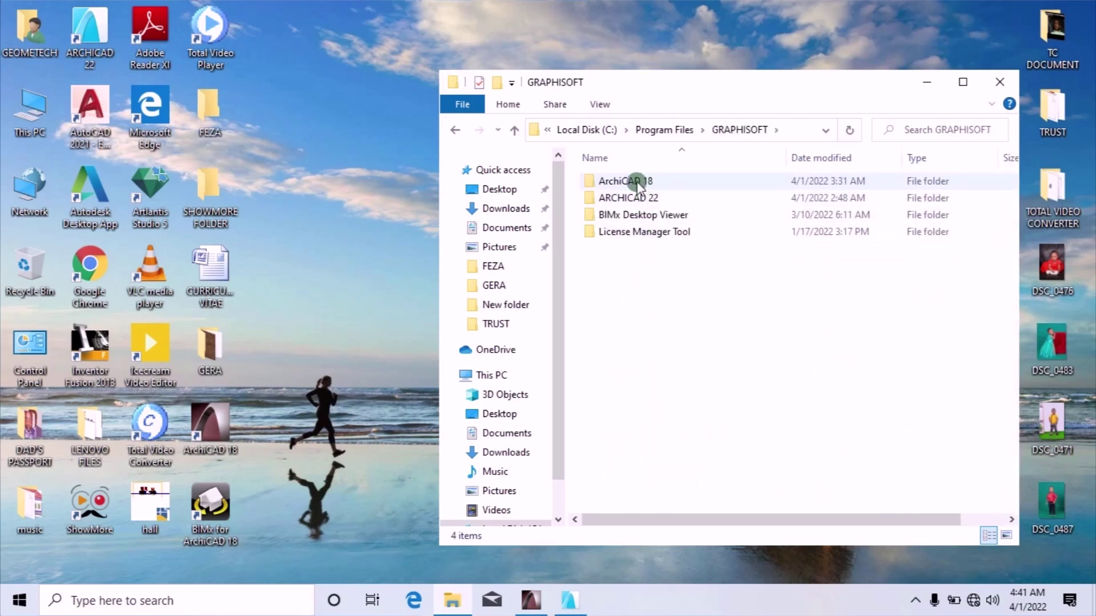
double_click(635, 183)
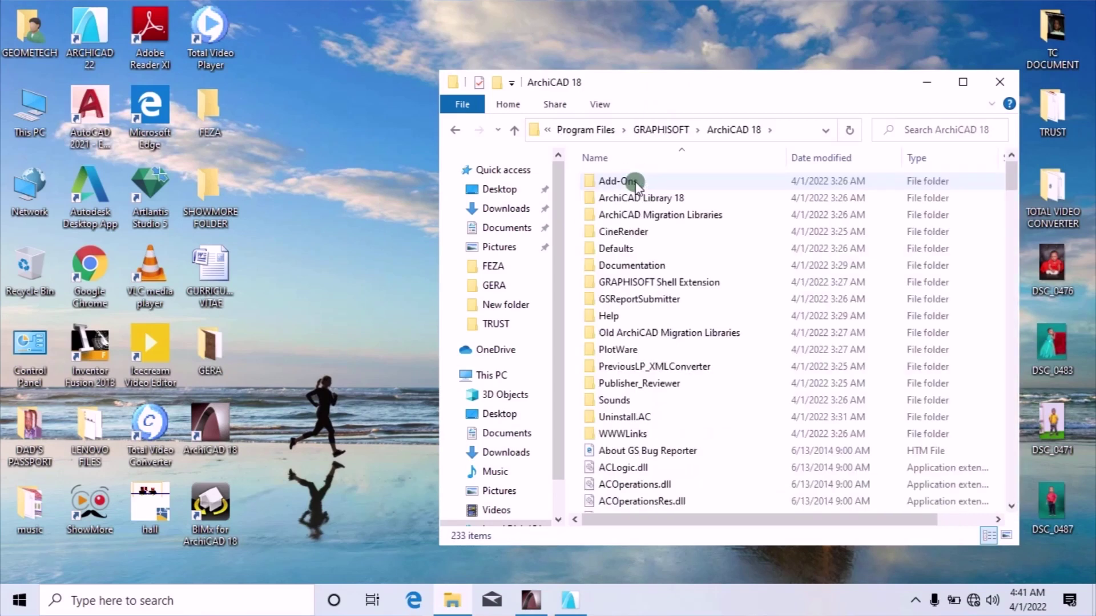
double_click(626, 183)
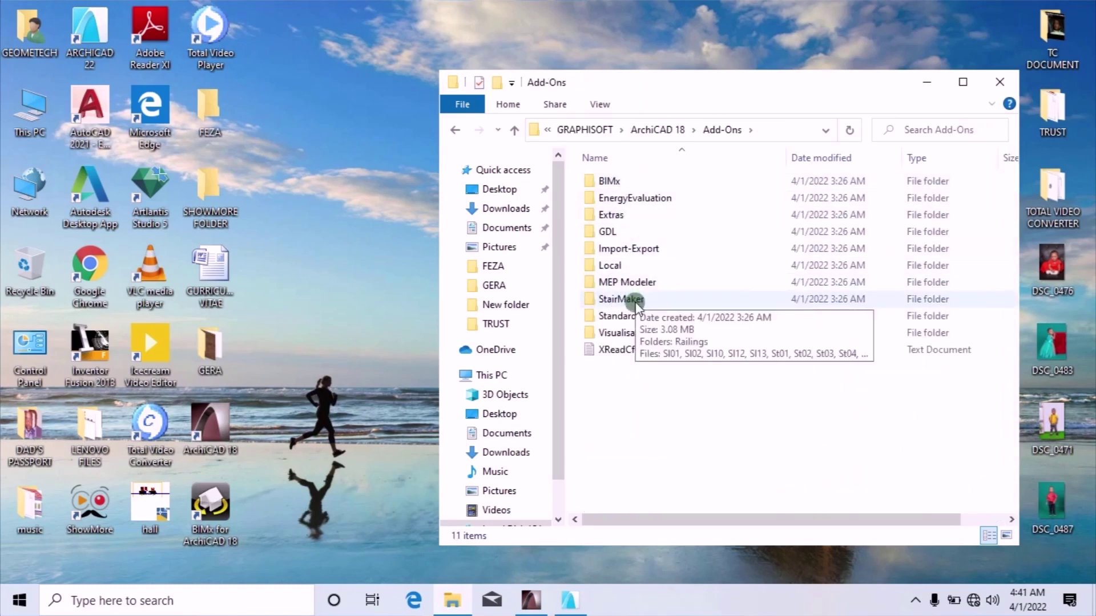
double_click(627, 250)
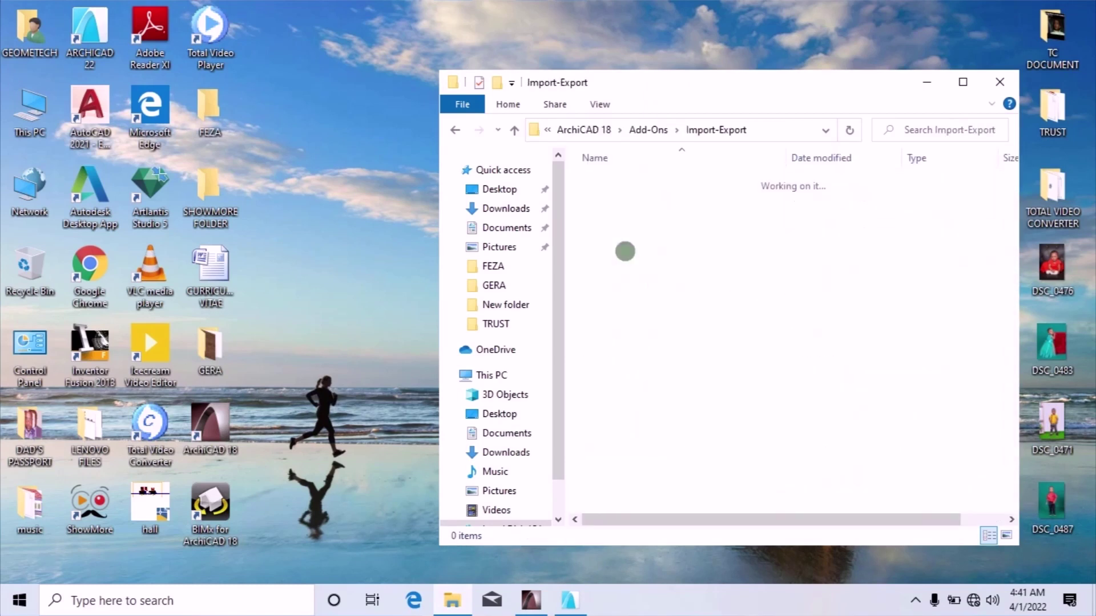
left_click_drag(710, 86, 766, 67)
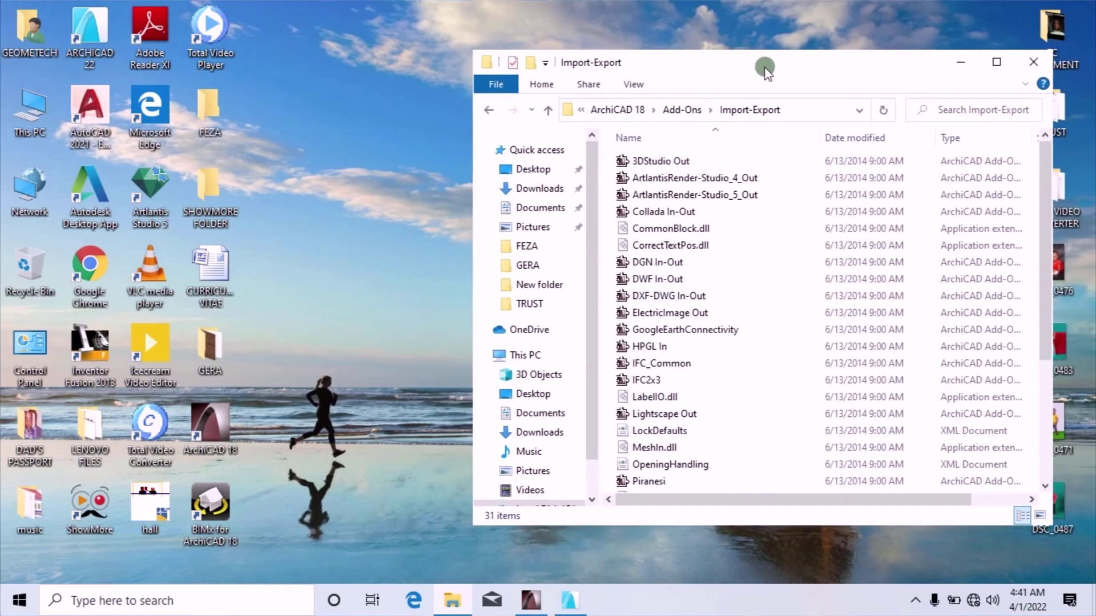
double_click(22, 114)
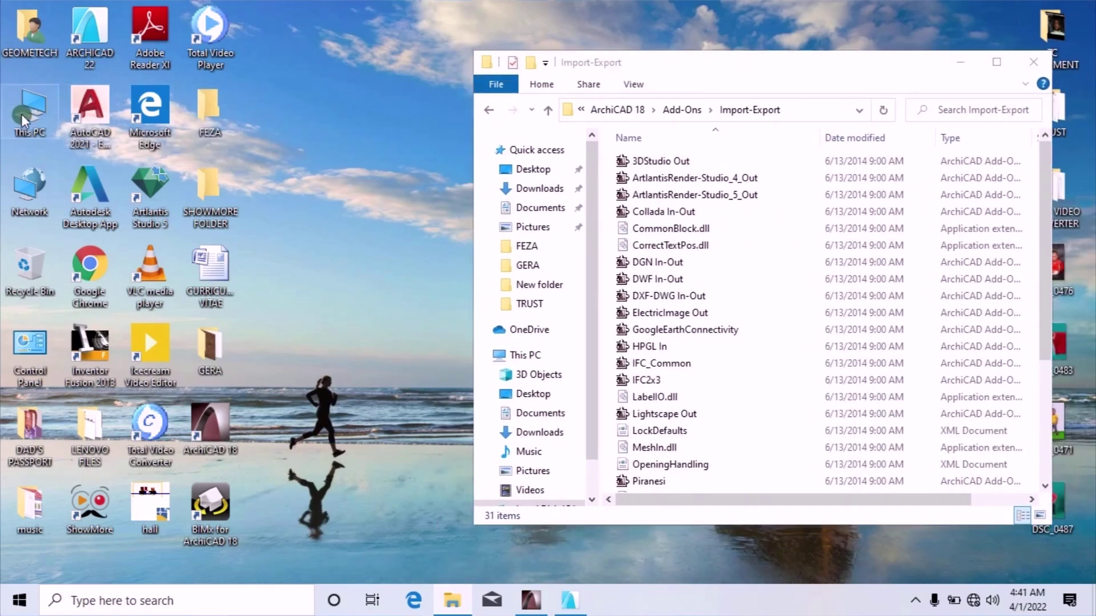
Browse the second window to C:\Program Files\GRAPHISOFT\ARCHICAD 22\Add-Ons\Import-Export.
left_click_drag(775, 82, 312, 78)
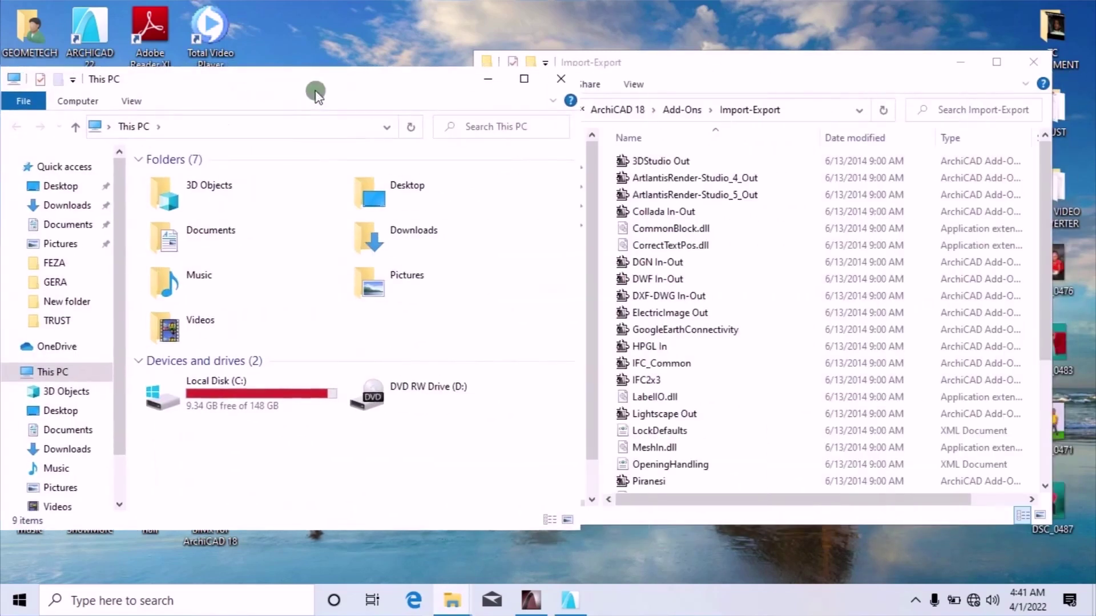
left_click(254, 388)
double_click(255, 388)
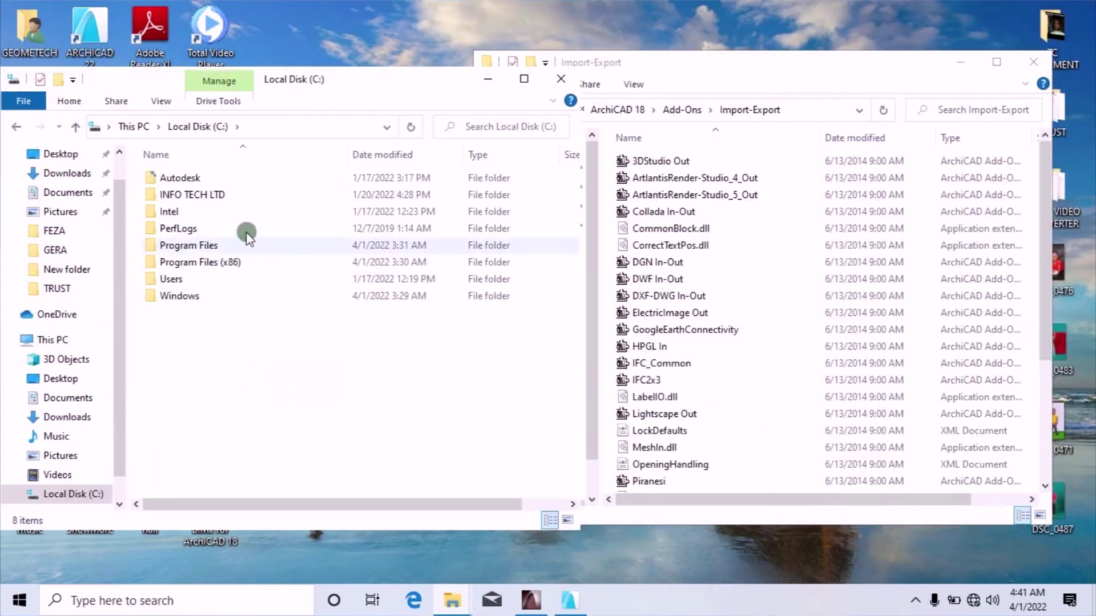
double_click(211, 245)
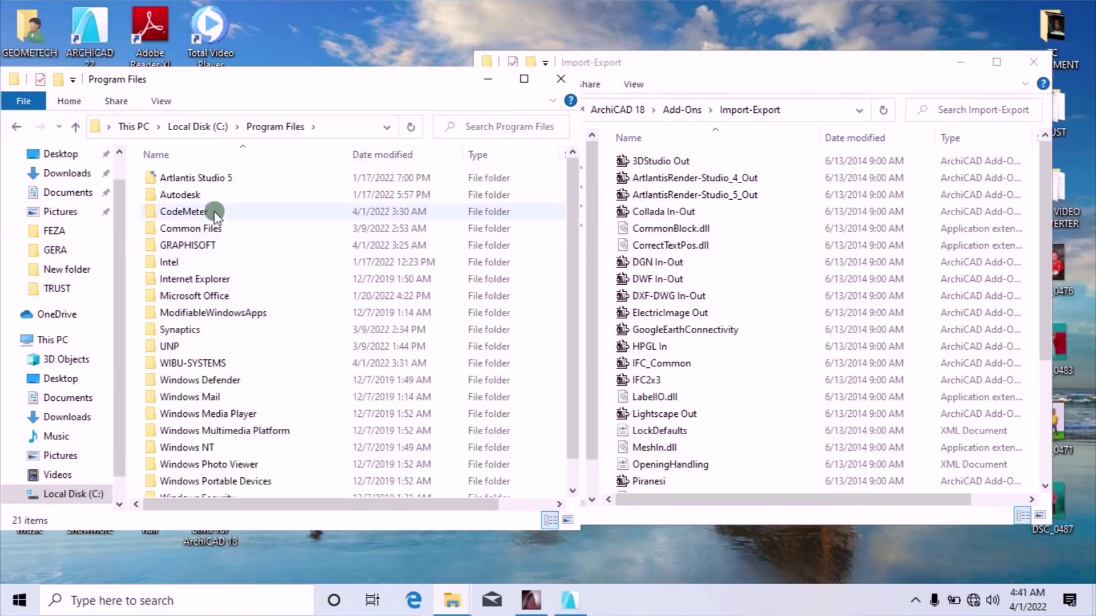
double_click(200, 246)
double_click(190, 195)
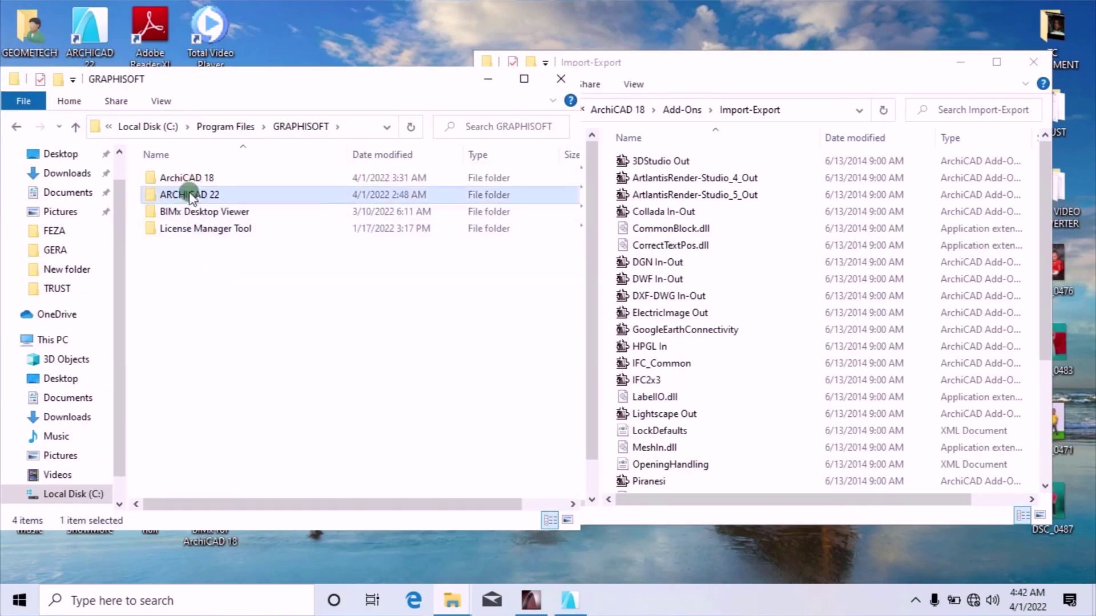
double_click(179, 197)
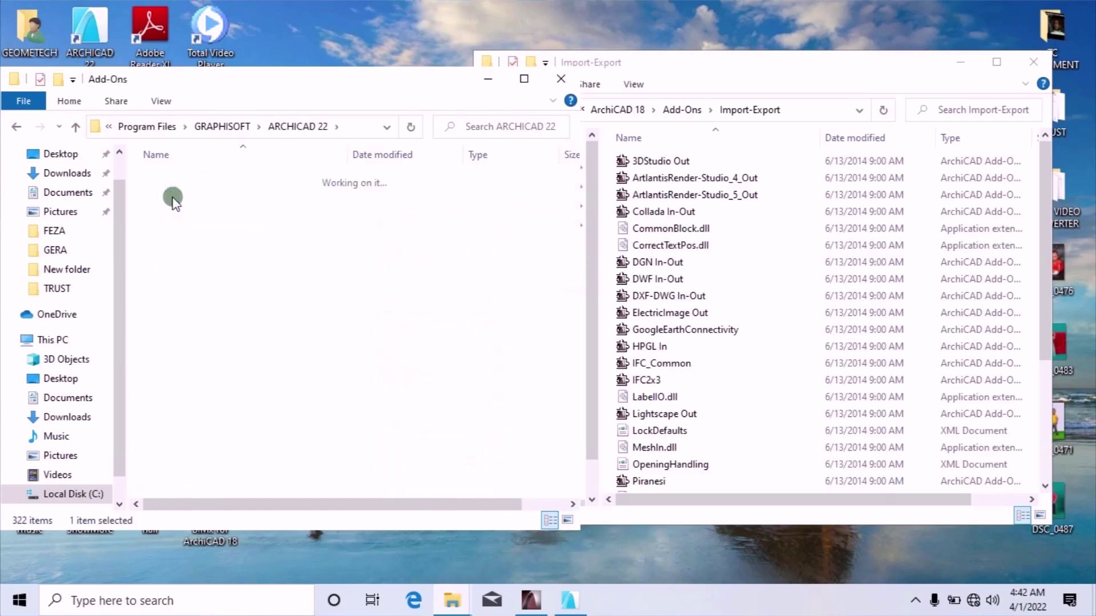
double_click(183, 280)
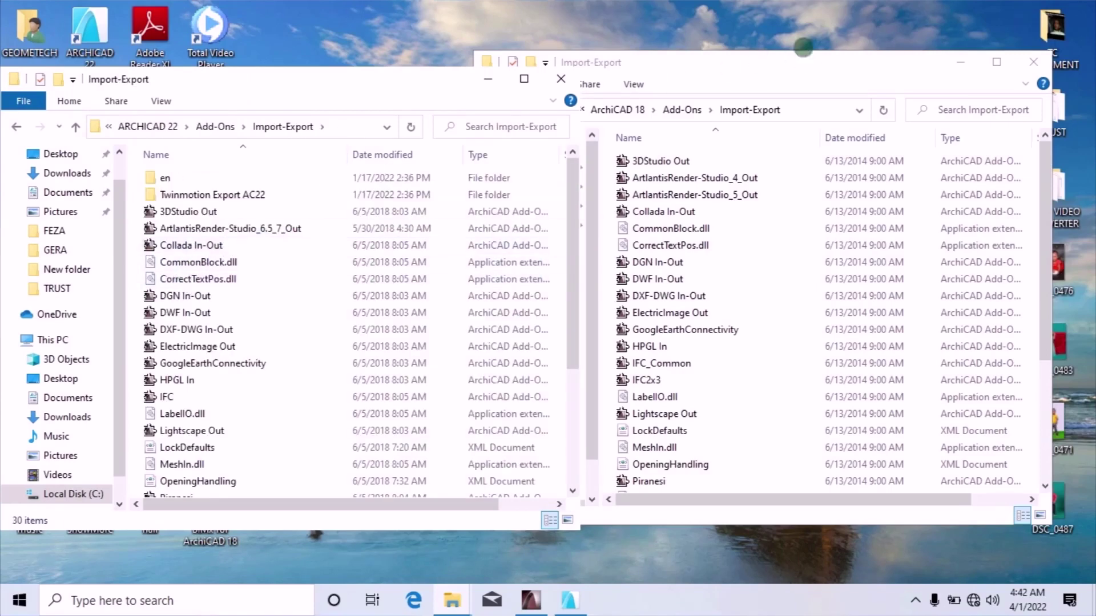
Arrange the ArchiCAD 18 and ARCHICAD 22 Import-Export windows side by side.
left_click_drag(741, 69, 868, 86)
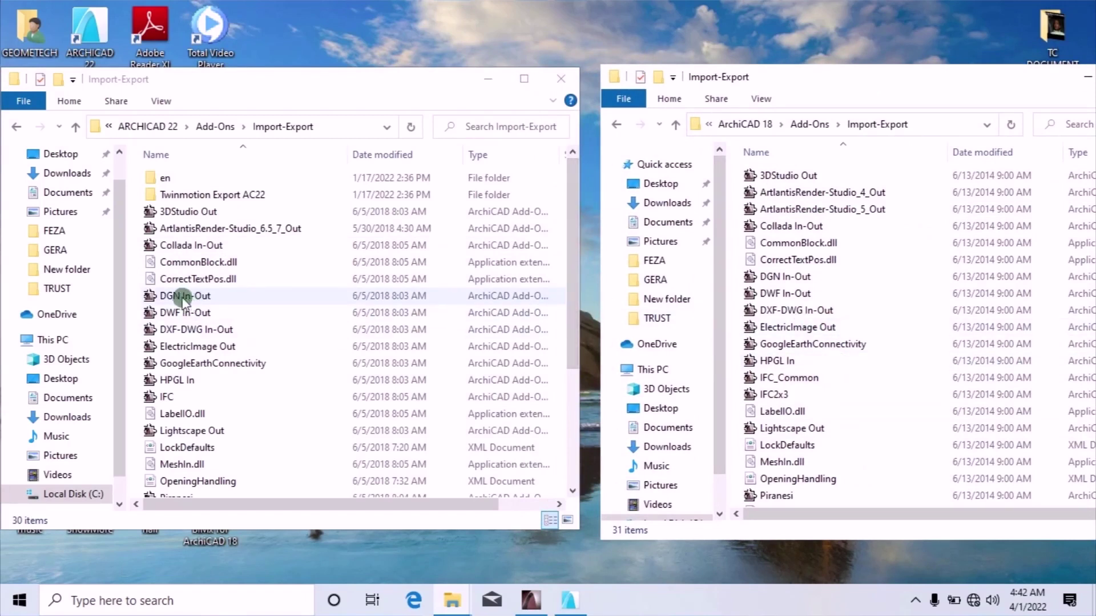
left_click(239, 98)
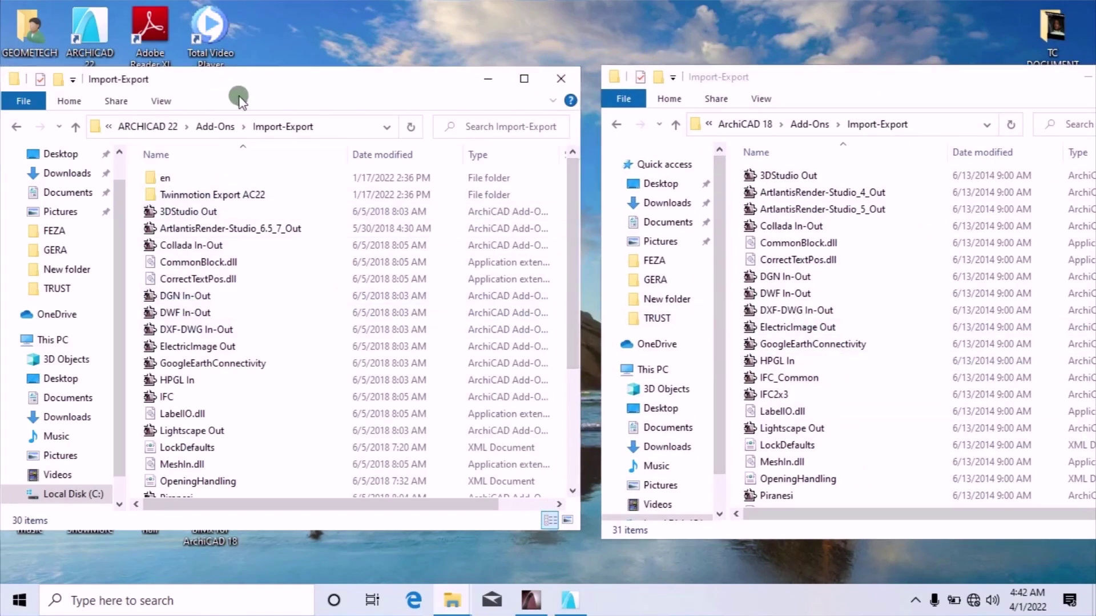
left_click_drag(260, 90, 273, 90)
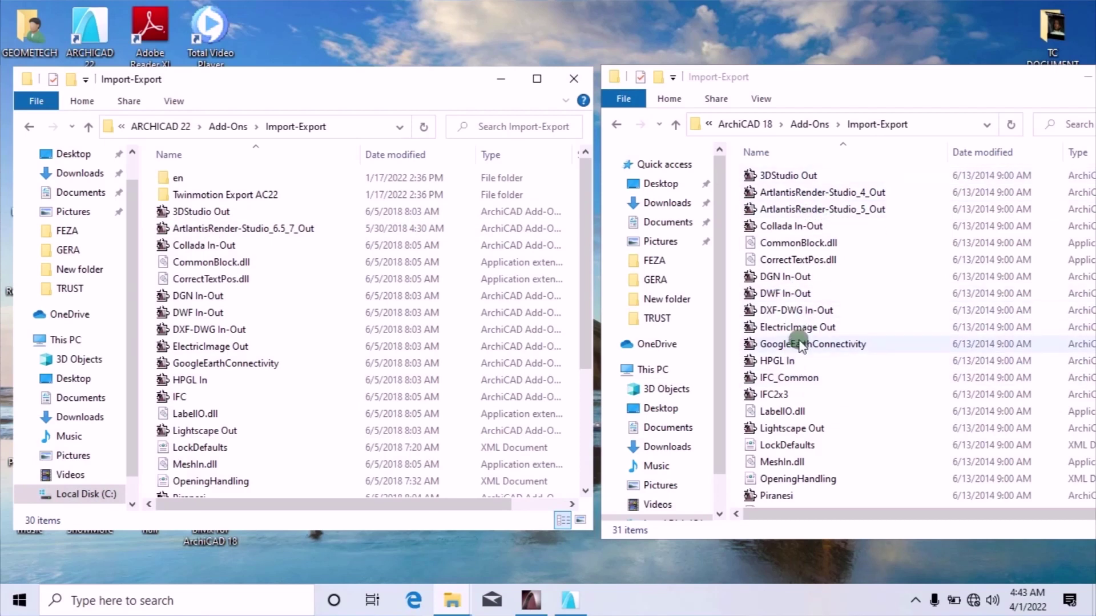
scroll(806, 325, "down", 4)
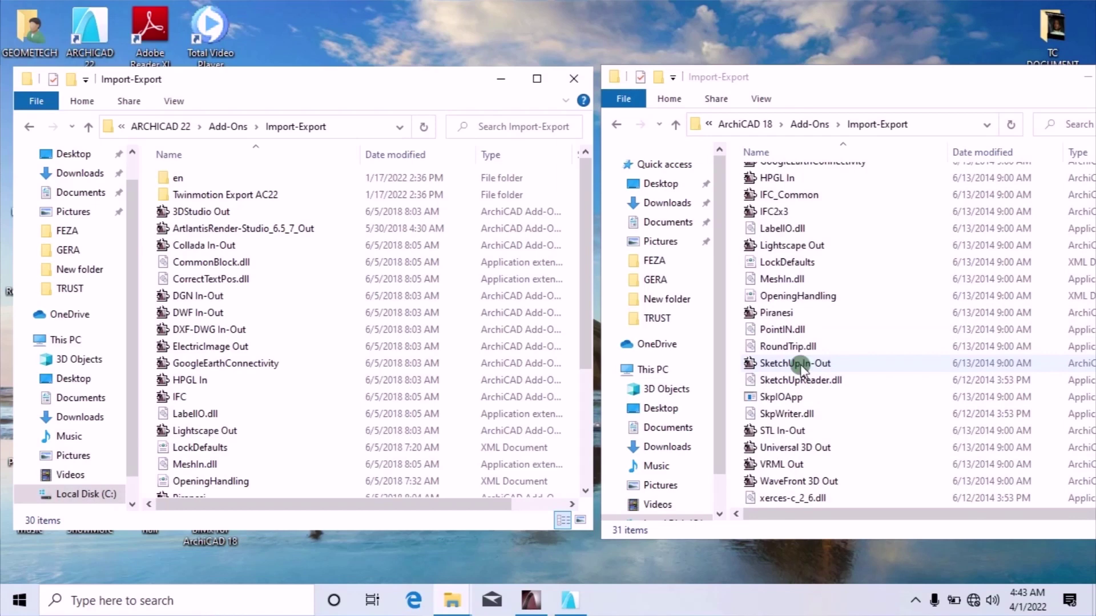
scroll(222, 348, "down", 4)
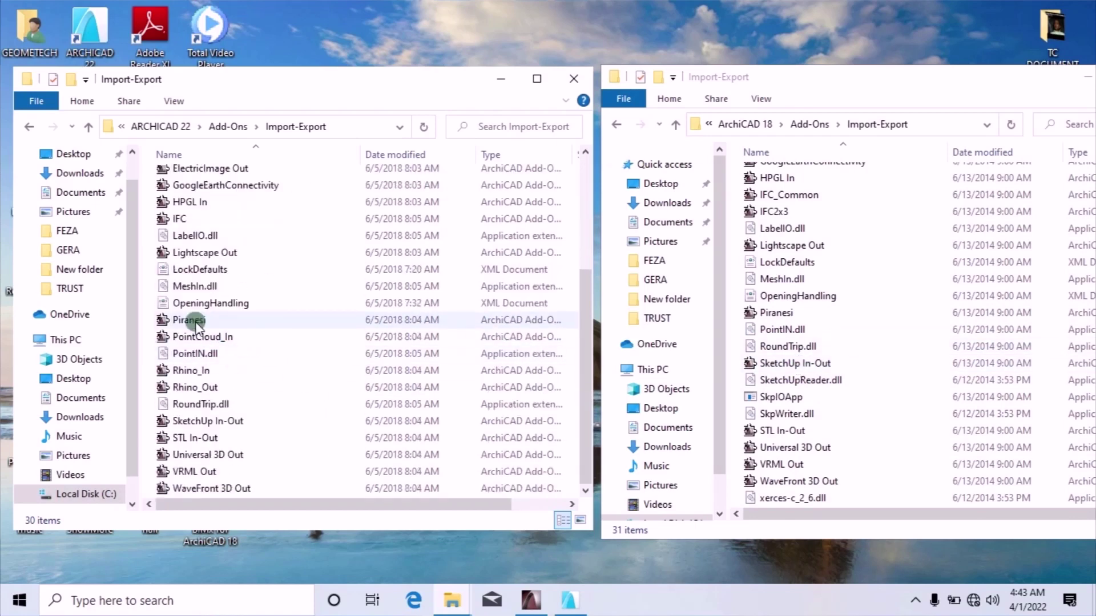
mouse_move(188, 427)
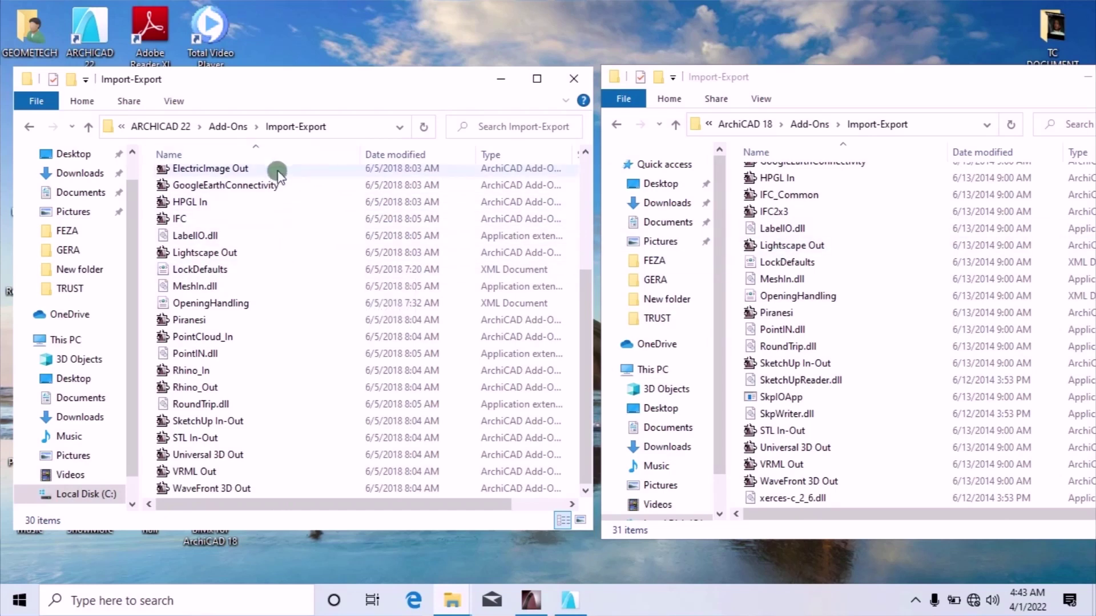
scroll(821, 246, "up", 4)
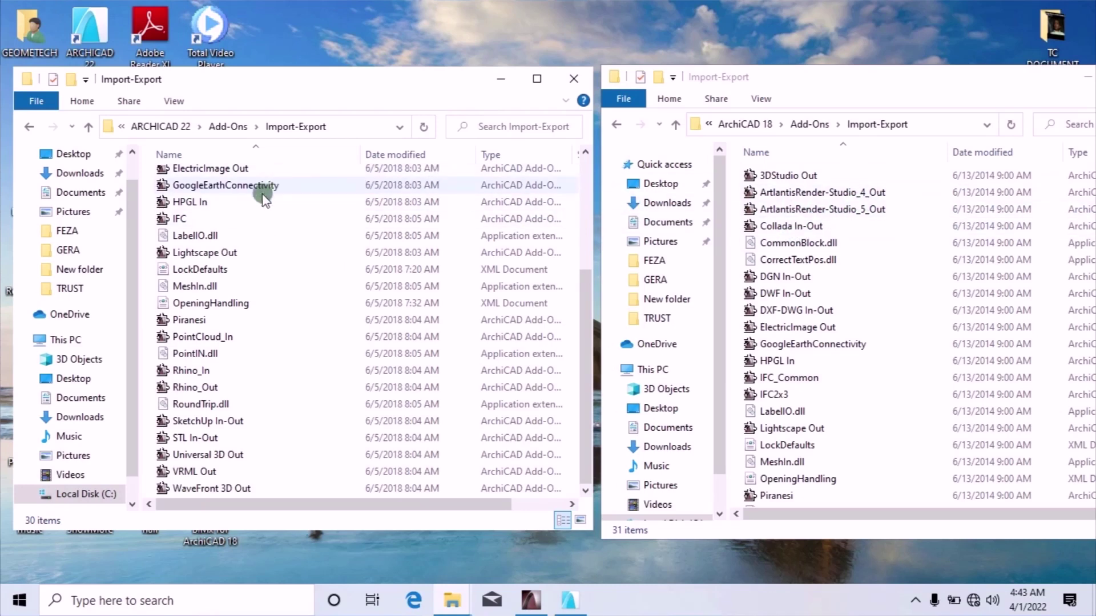
scroll(217, 216, "up", 4)
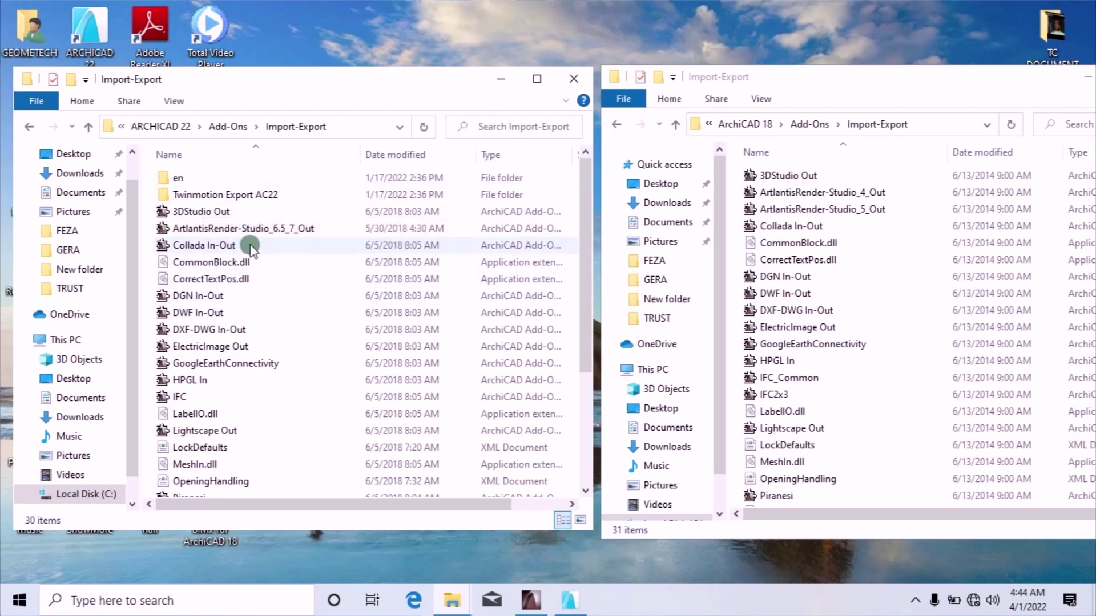
left_click(915, 602)
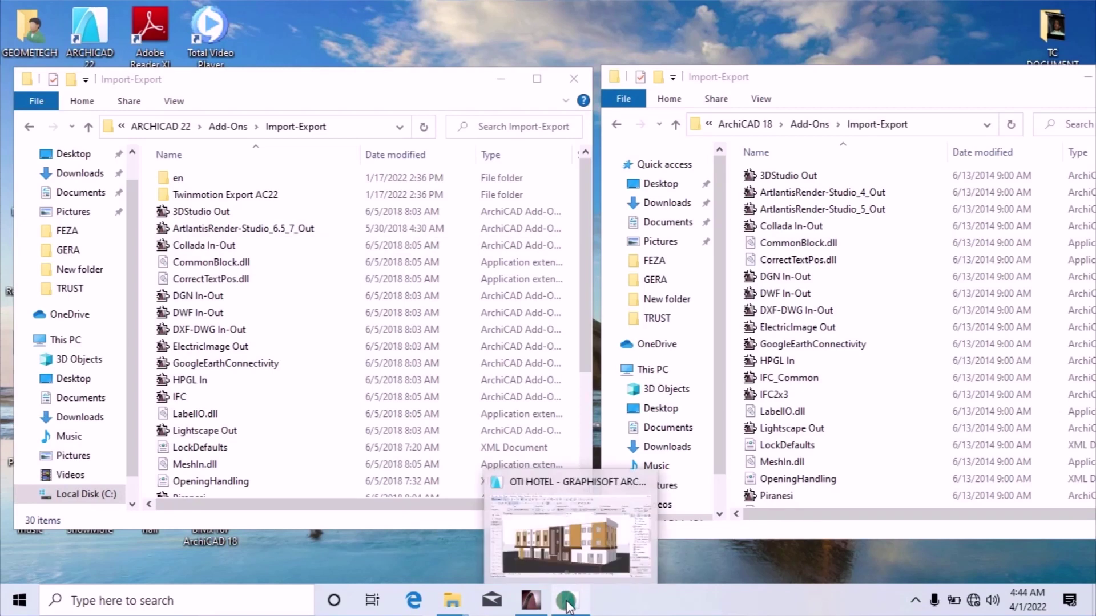
Open ARCHICAD's Save 3D dialog for OTI HOTEL and create a new folder on the Desktop.
left_click(567, 606)
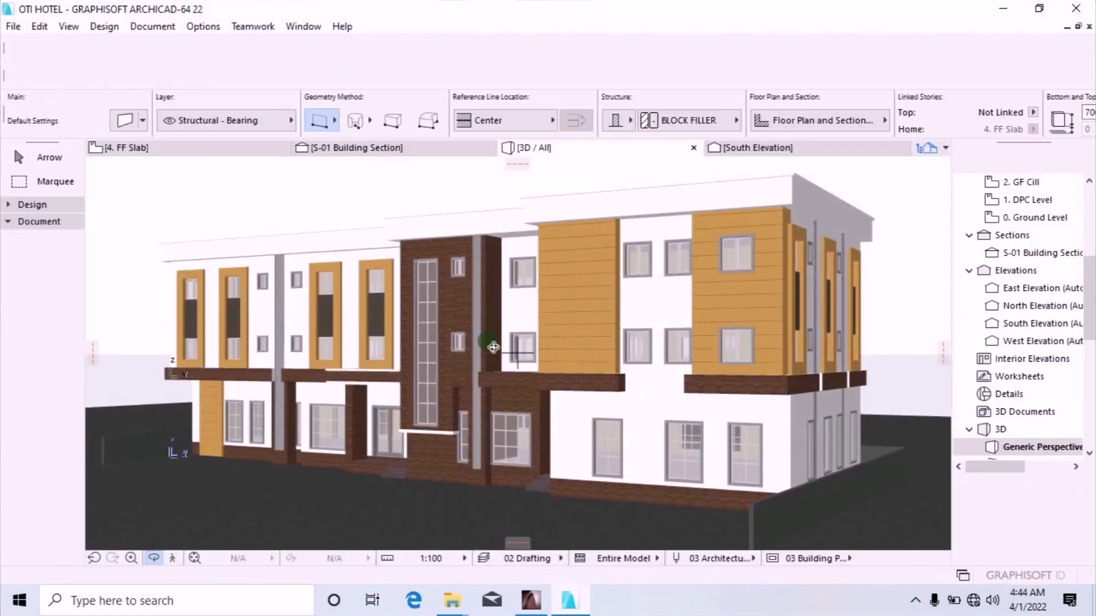
left_click_drag(462, 363, 457, 371)
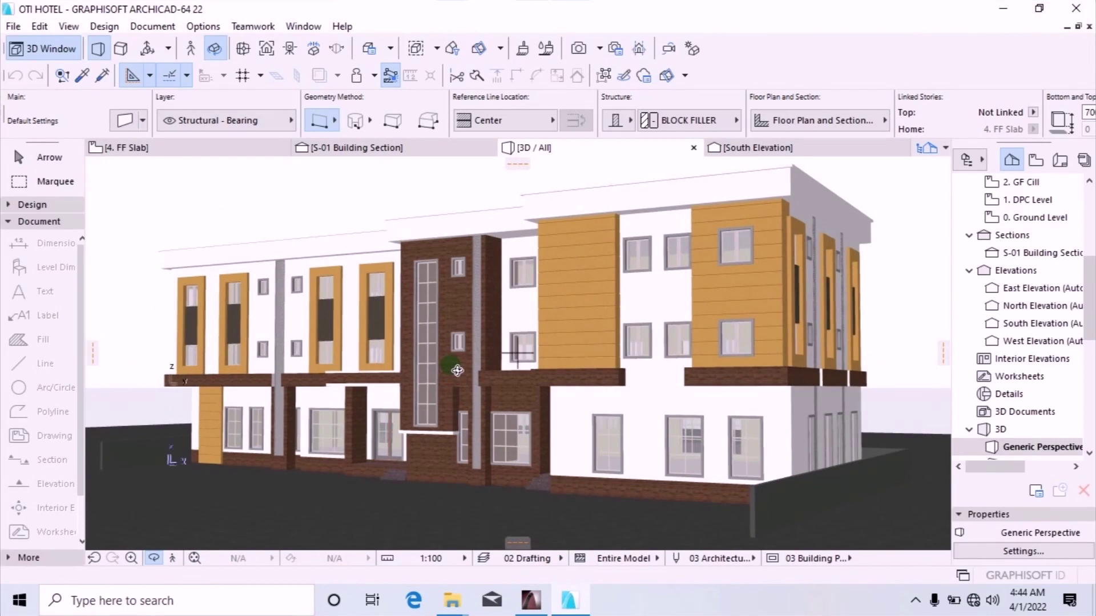
left_click(10, 29)
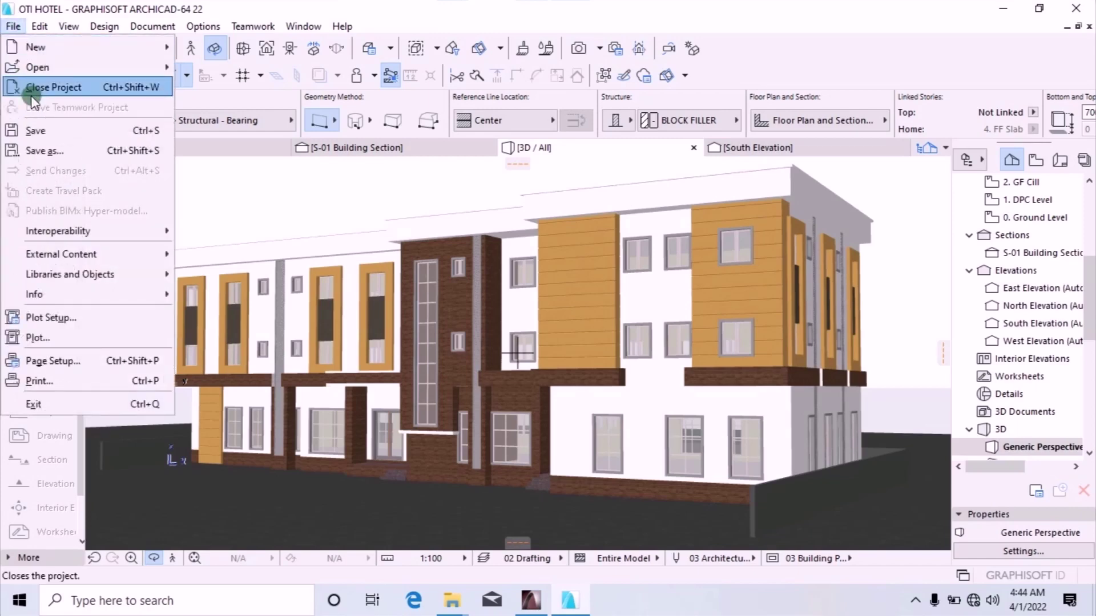
left_click(47, 151)
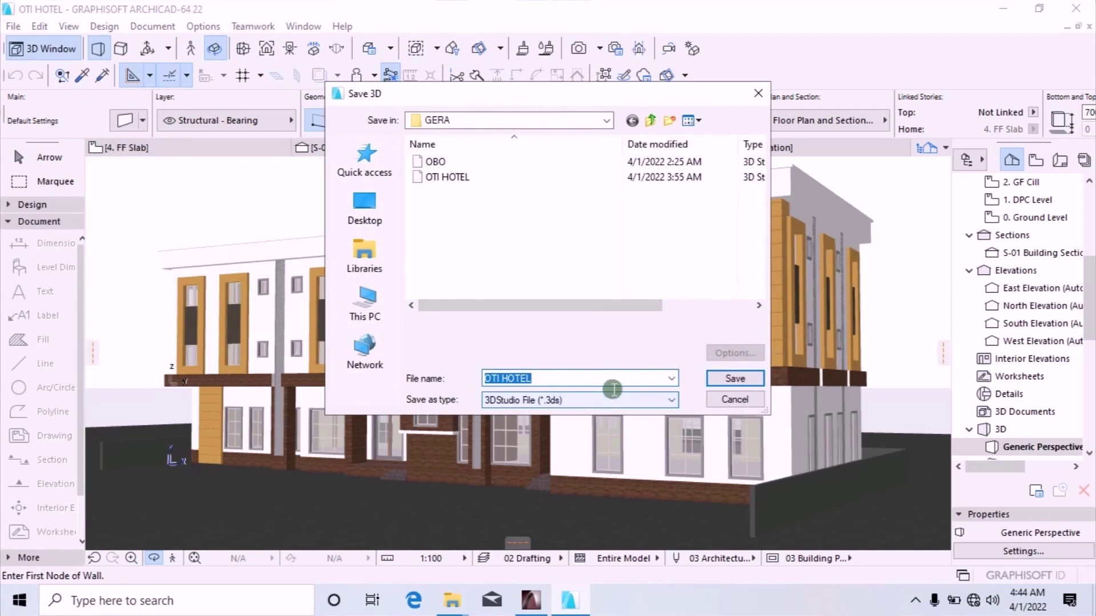
left_click(370, 214)
left_click(669, 121)
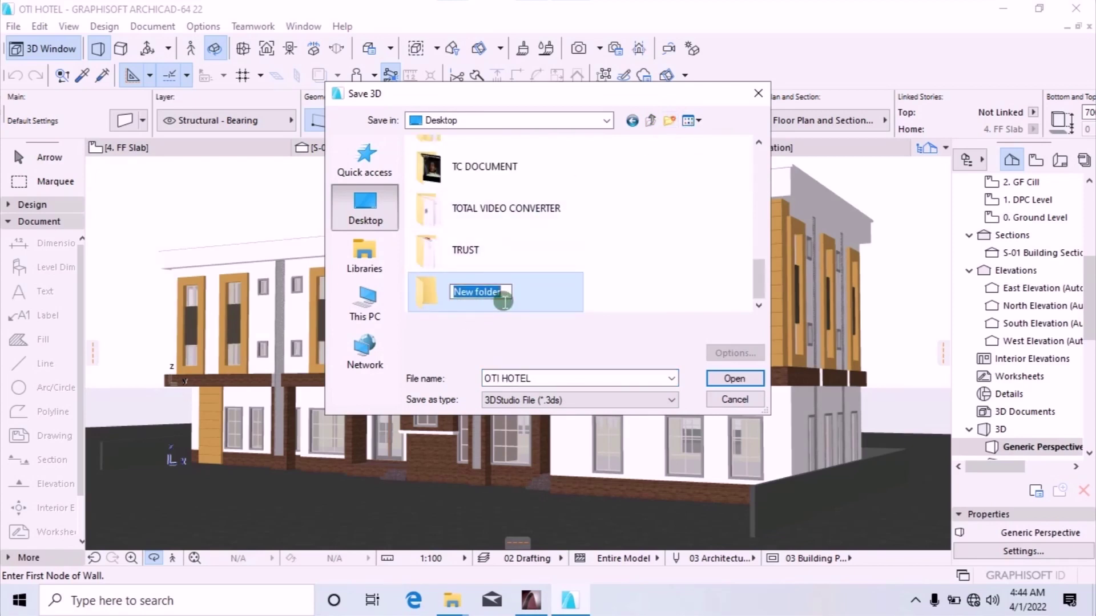
Name the new folder 'gate', open it, and save OTI HOTEL there as 3DStudio (*.3ds).
type("gate")
left_click(497, 295)
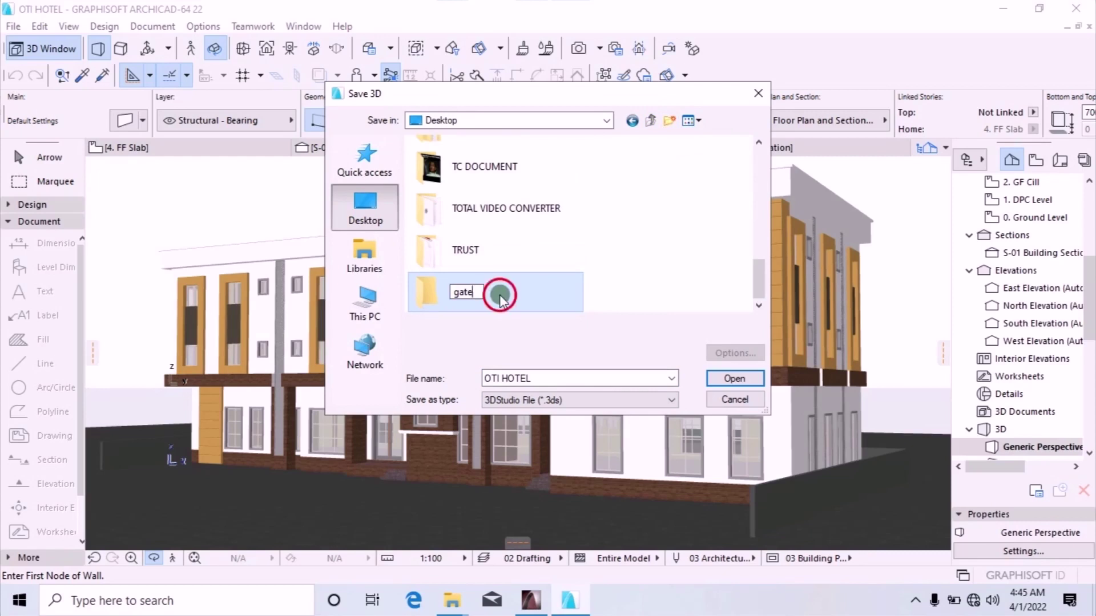
left_click(512, 298)
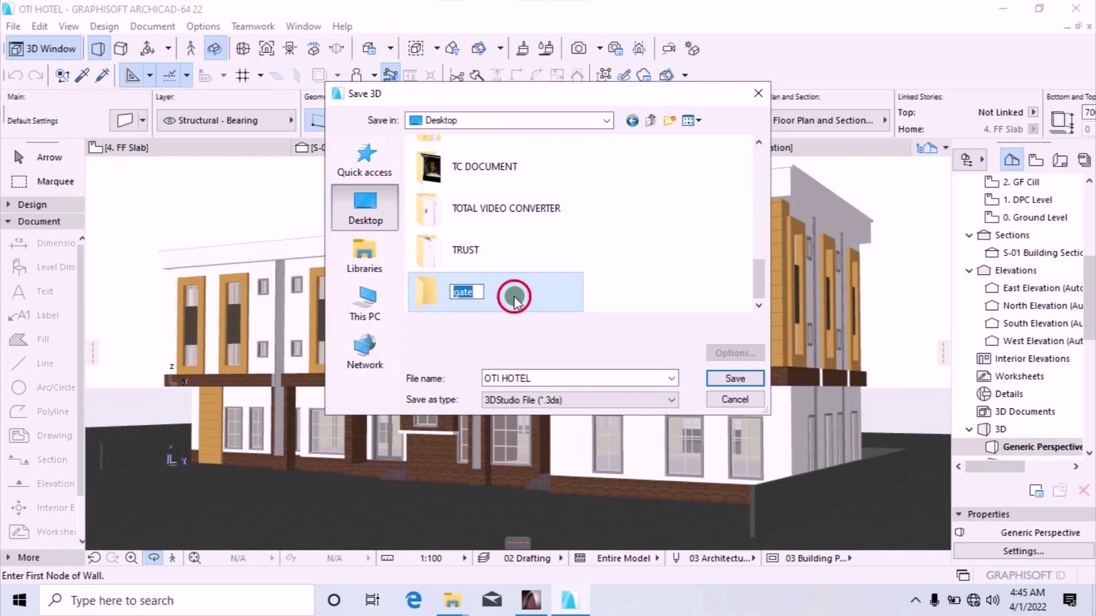
double_click(514, 297)
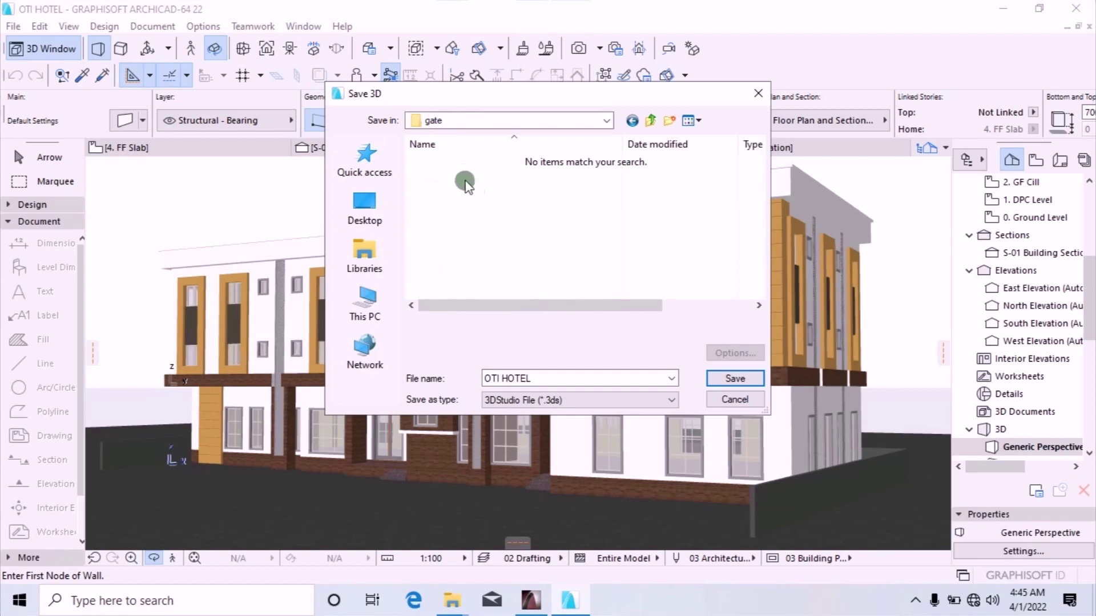
left_click(668, 399)
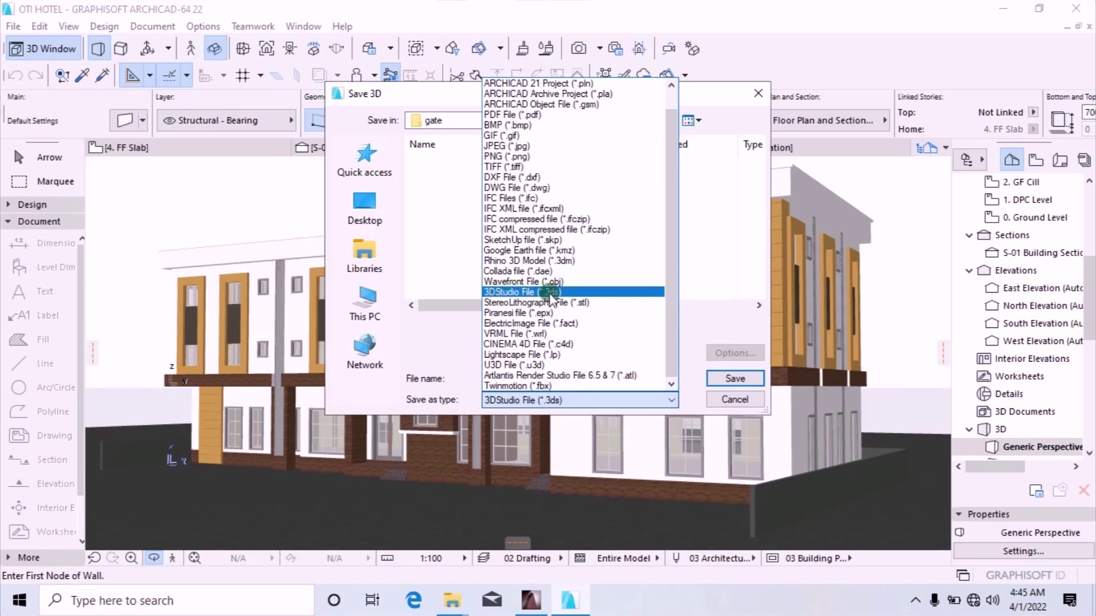
left_click(572, 293)
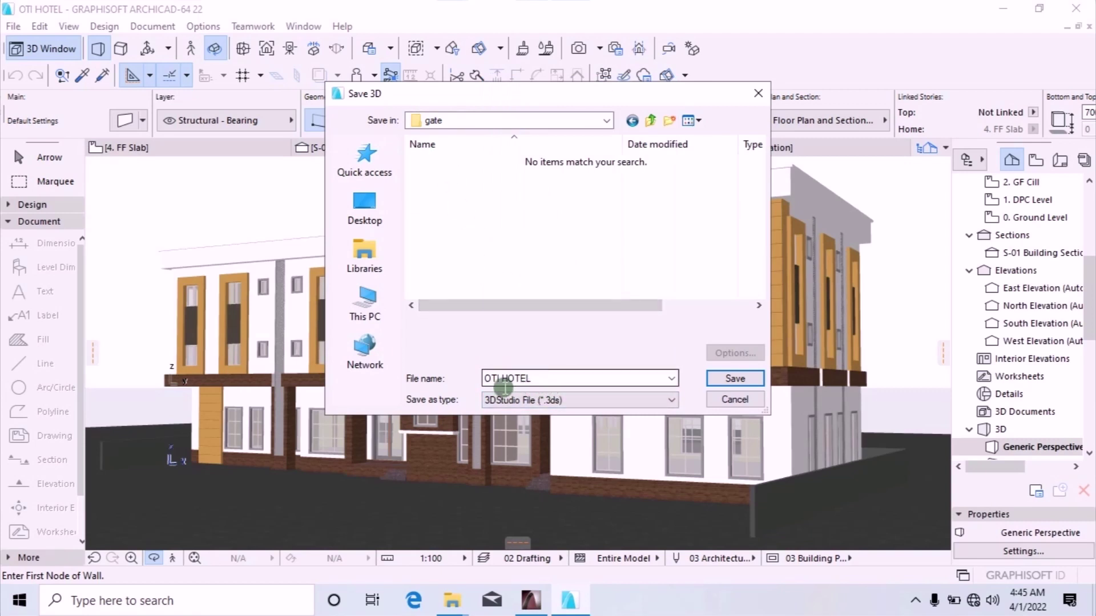
left_click(728, 379)
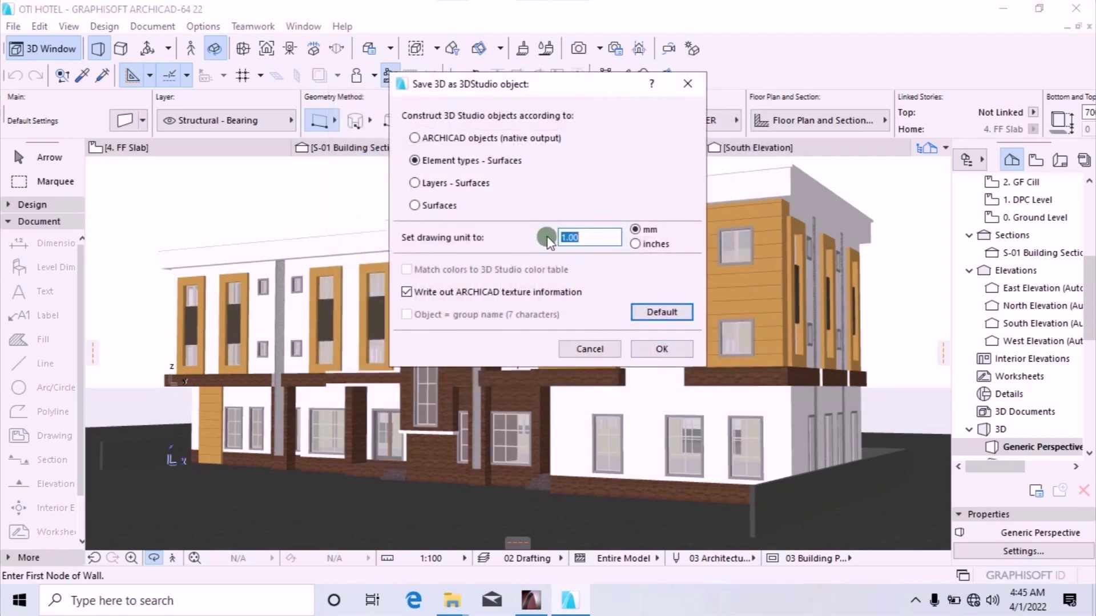
Export using 'Element types - Surfaces' with ARCHICAD texture information written out, then minimise ARCHICAD.
left_click(415, 138)
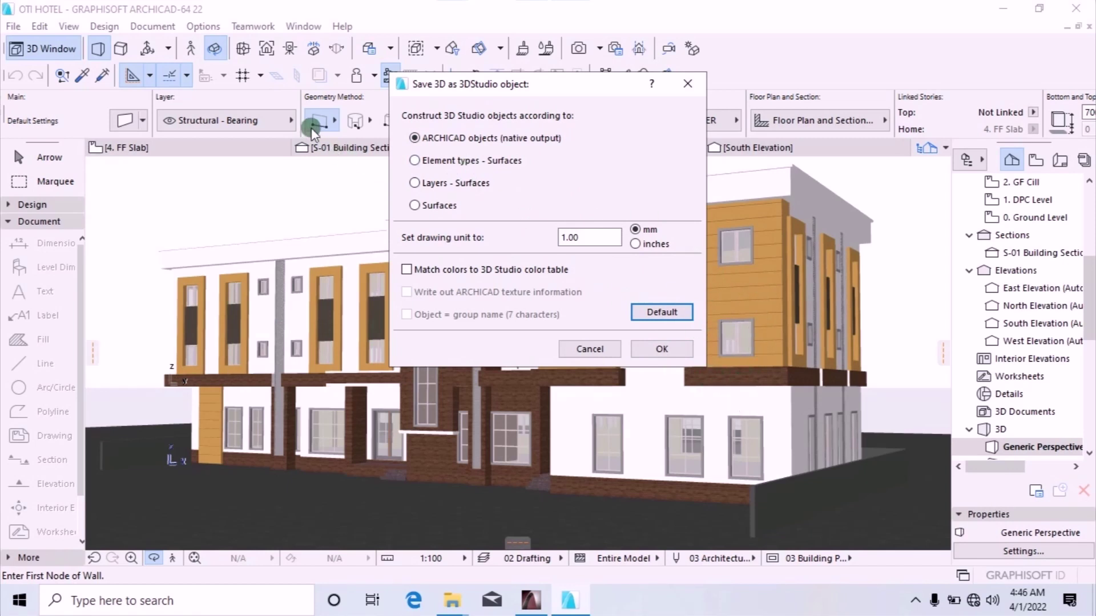
left_click(415, 162)
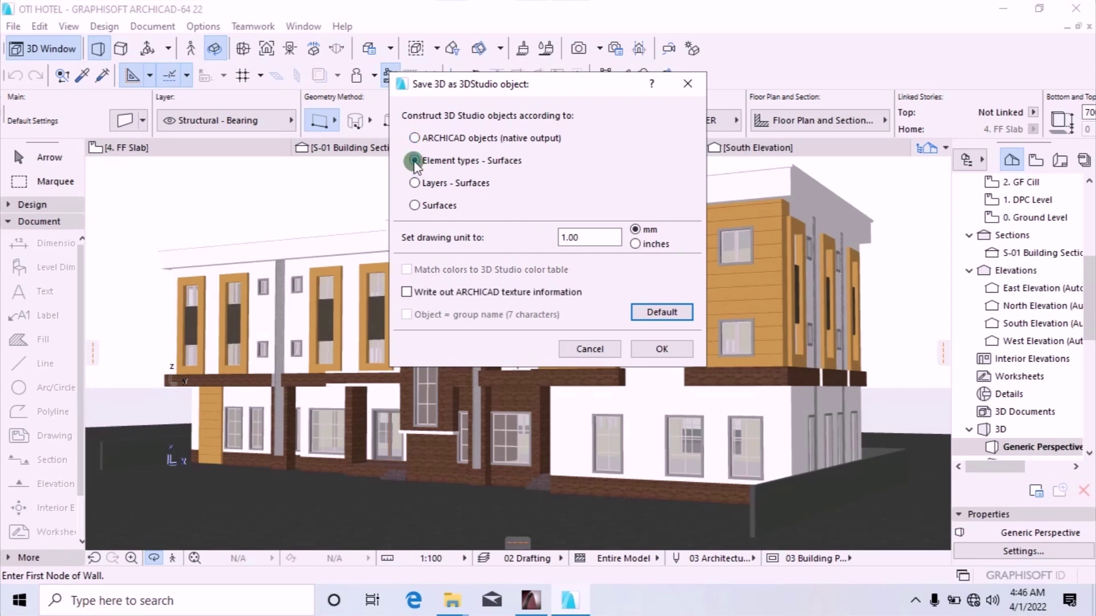
left_click(406, 293)
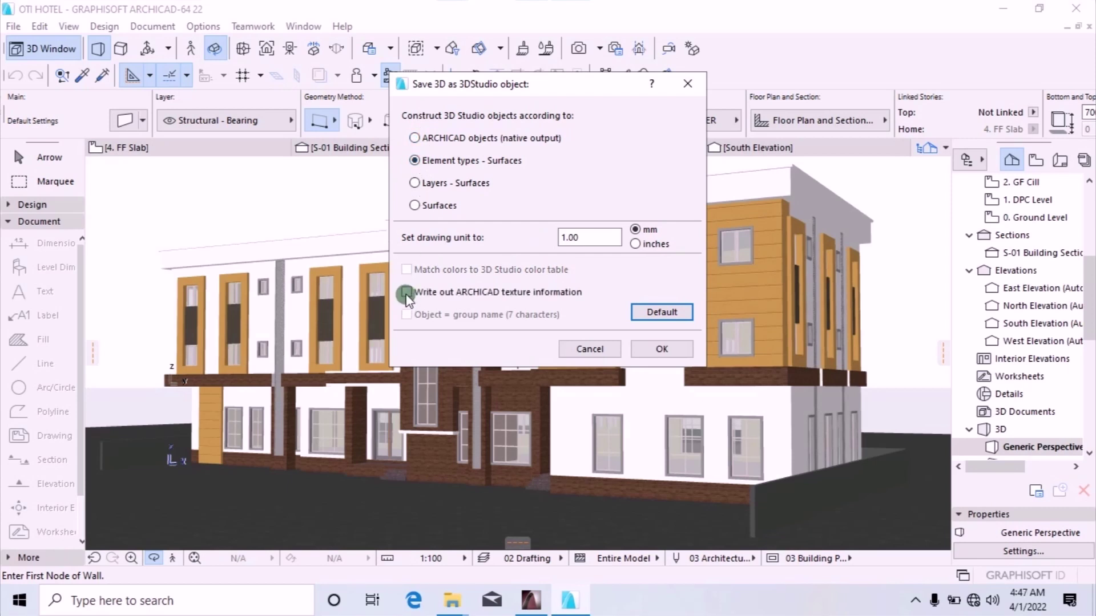
left_click(660, 349)
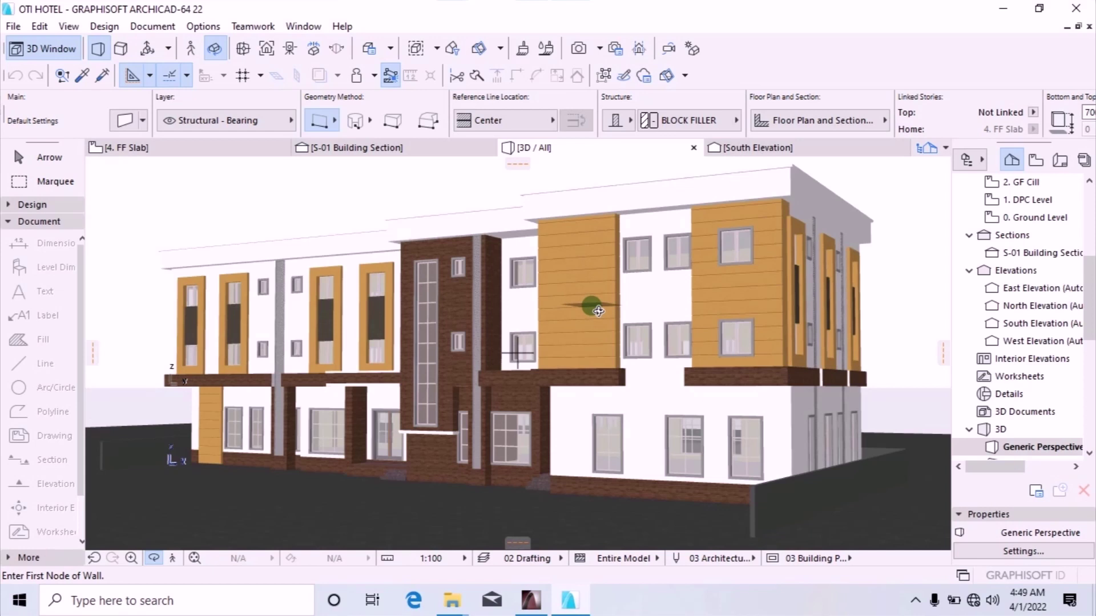
left_click(1003, 9)
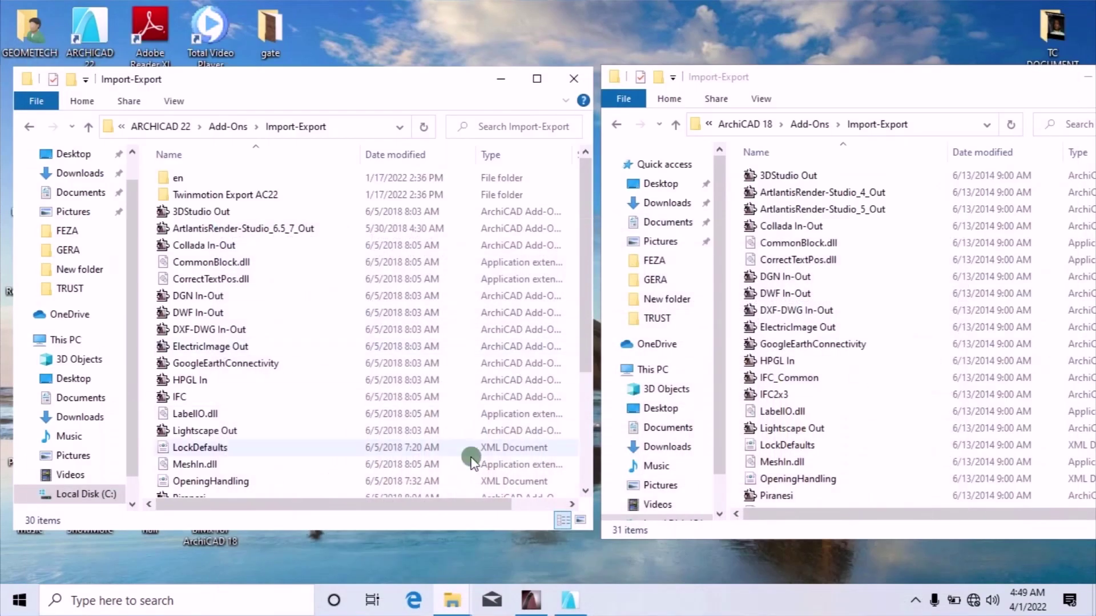
Close both Import-Export Explorer windows and launch Artlantis Studio from its desktop icon.
left_click_drag(1013, 69, 831, 74)
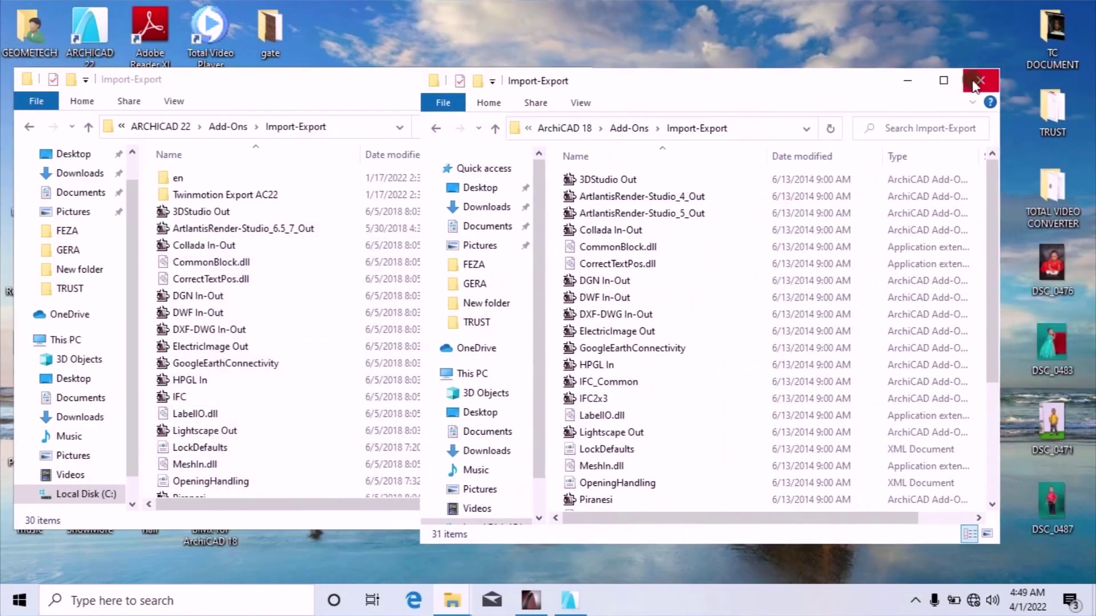
left_click(975, 85)
left_click(573, 78)
double_click(145, 183)
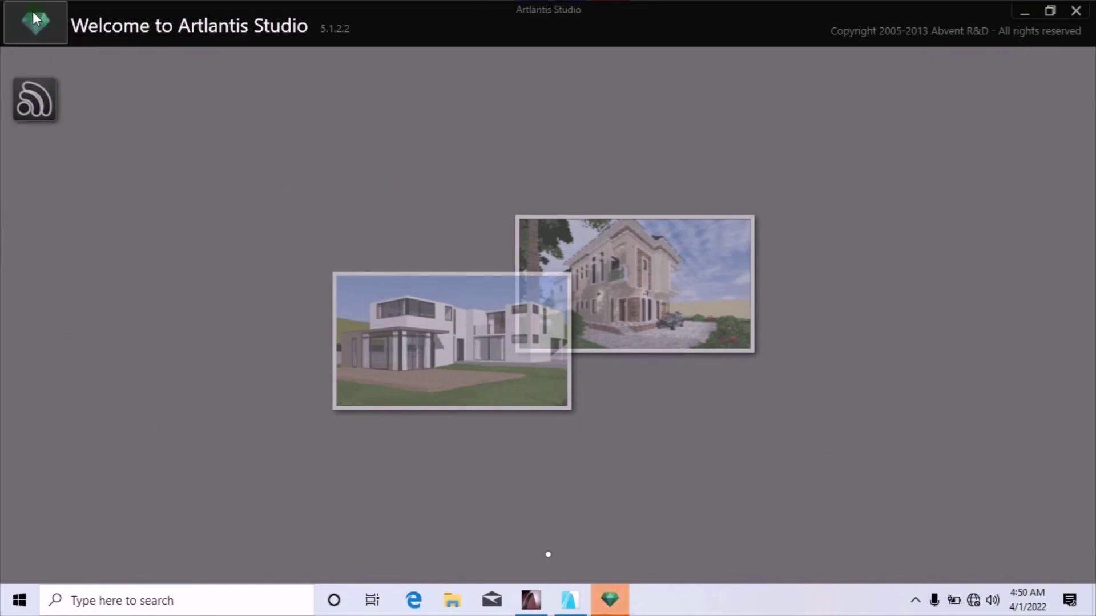
Import the OTI HOTEL 3DS file from Desktop > gate via Open > Import File.
left_click(35, 23)
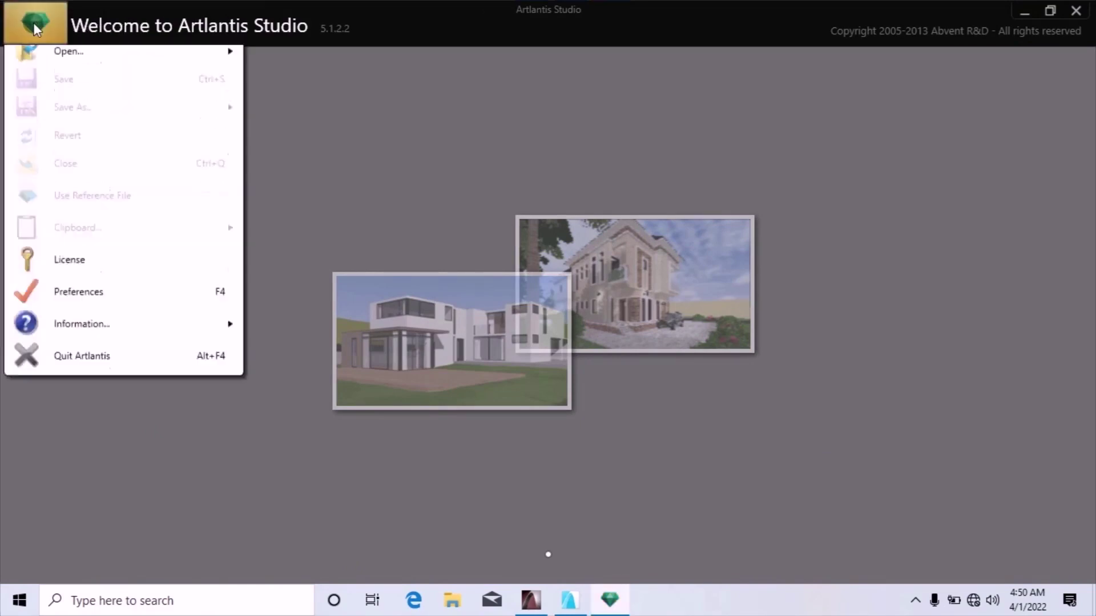
left_click(56, 94)
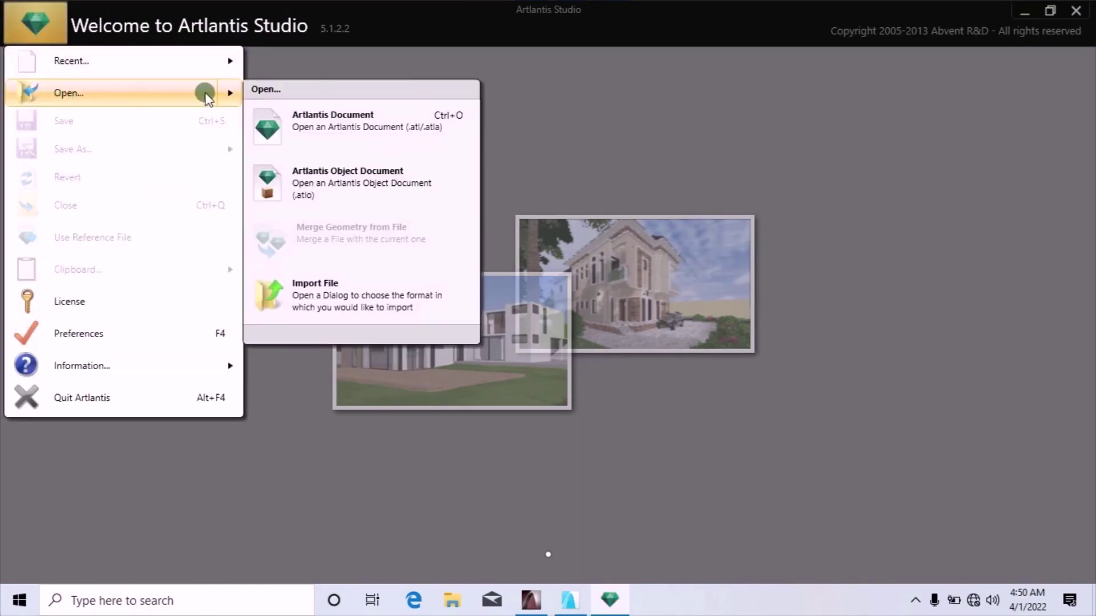
left_click(320, 295)
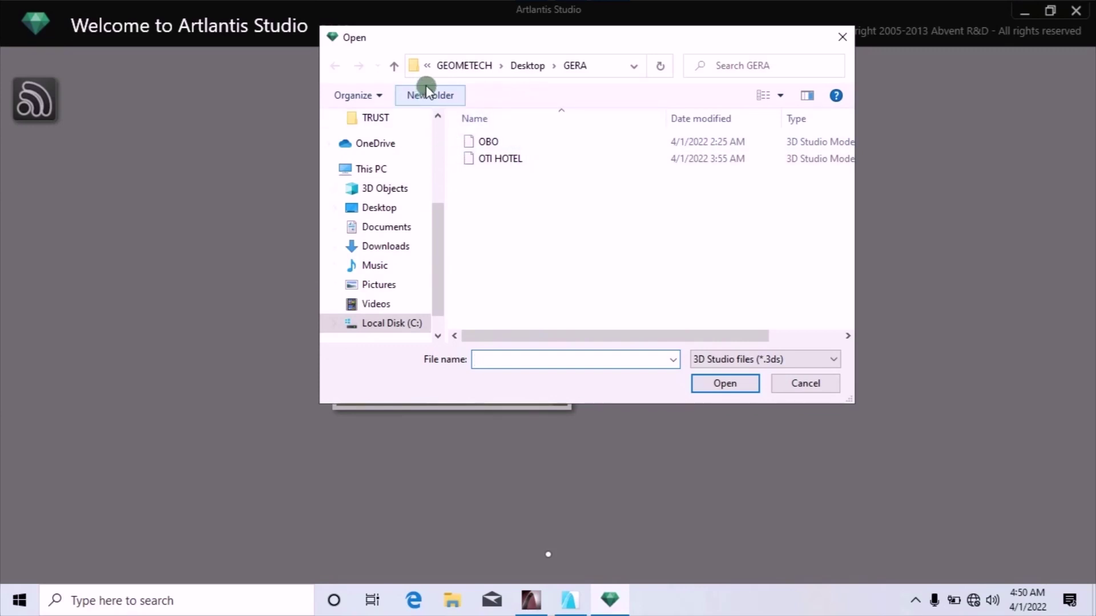
left_click(392, 212)
scroll(641, 230, "down", 2)
scroll(645, 228, "up", 1)
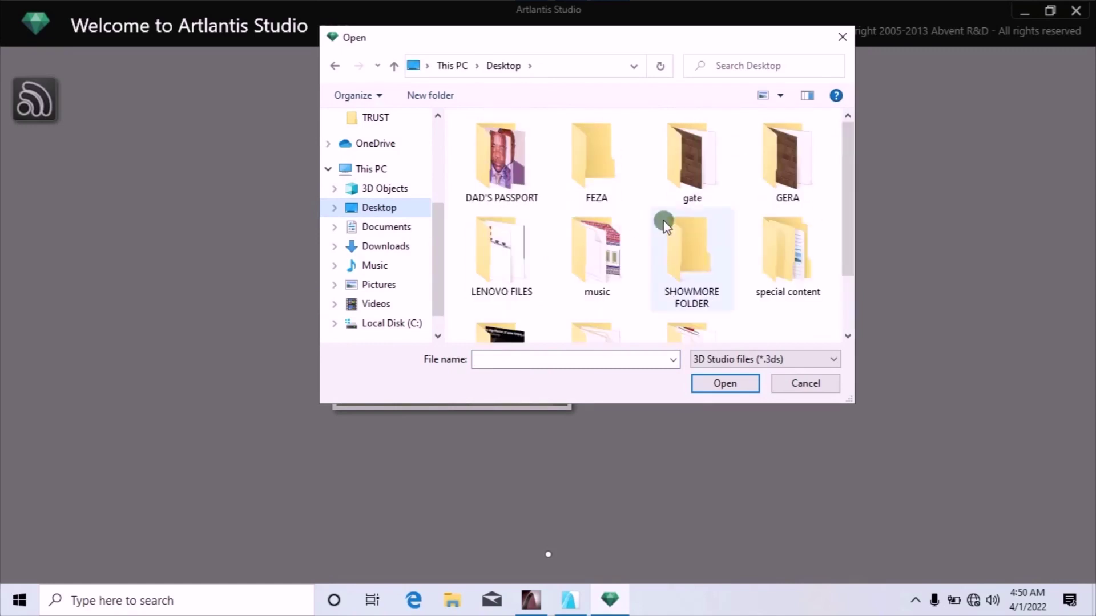
double_click(693, 173)
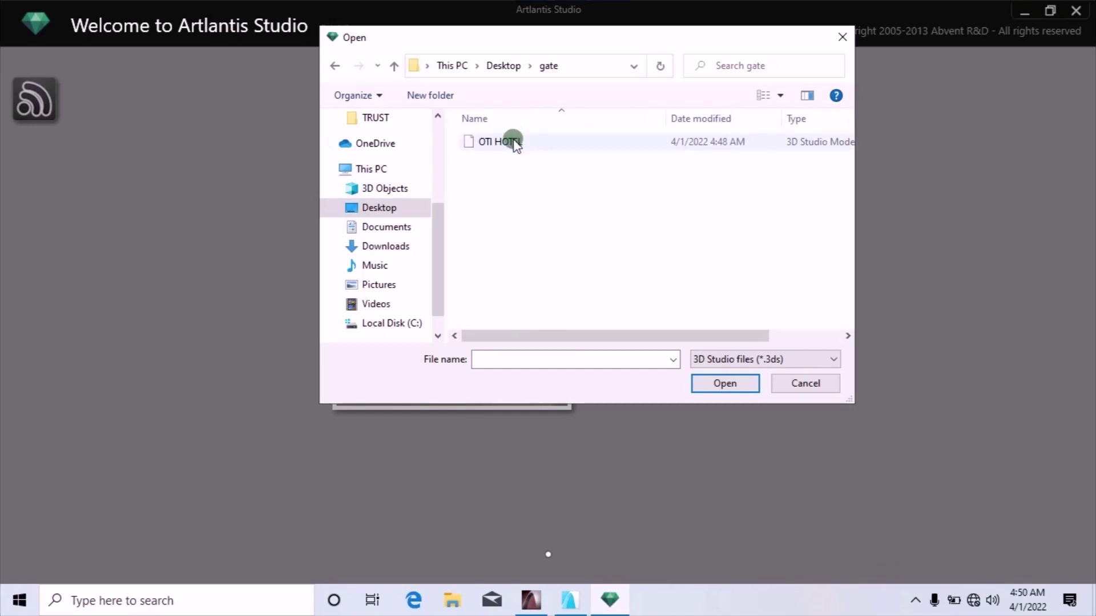
left_click(502, 142)
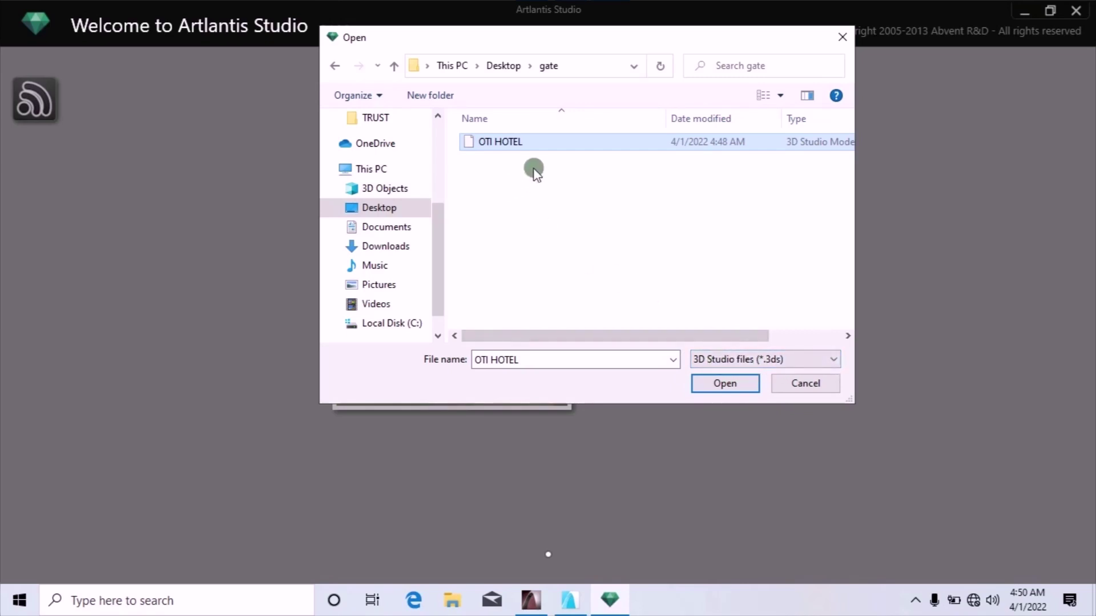
left_click(722, 384)
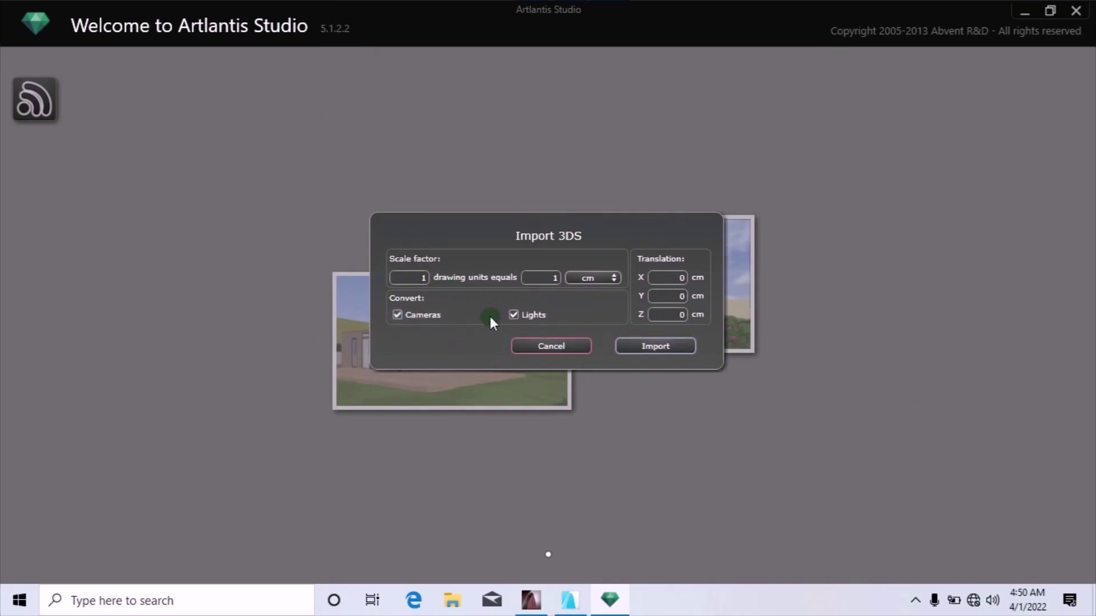
Import OTI HOTEL.3ds at 1 unit = 1 cm with cameras and lights.
left_click(646, 346)
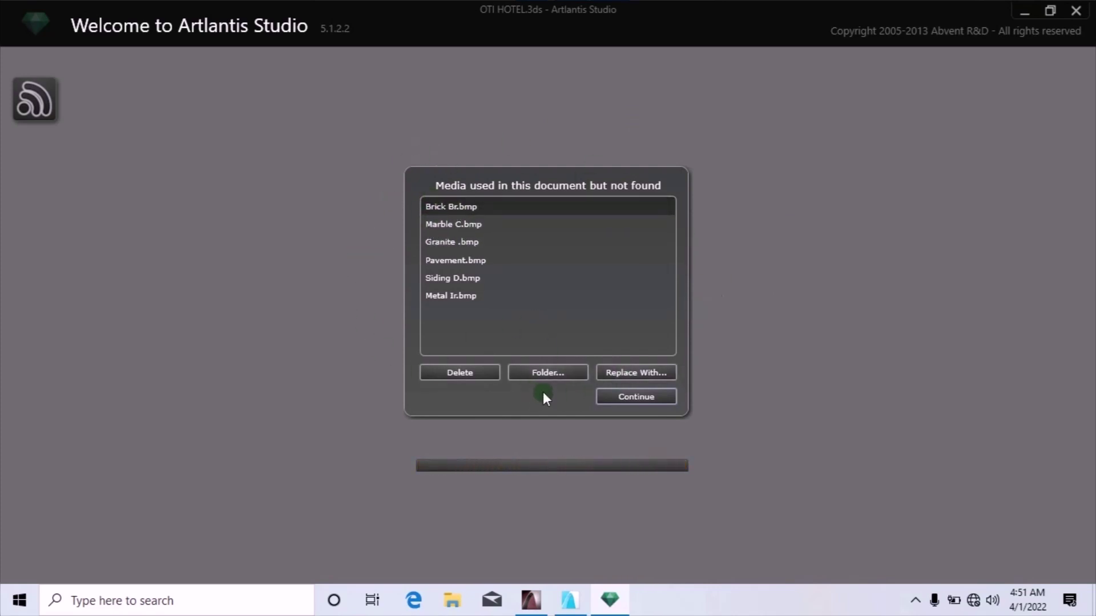
Point the first missing texture to the gate folder.
left_click(545, 374)
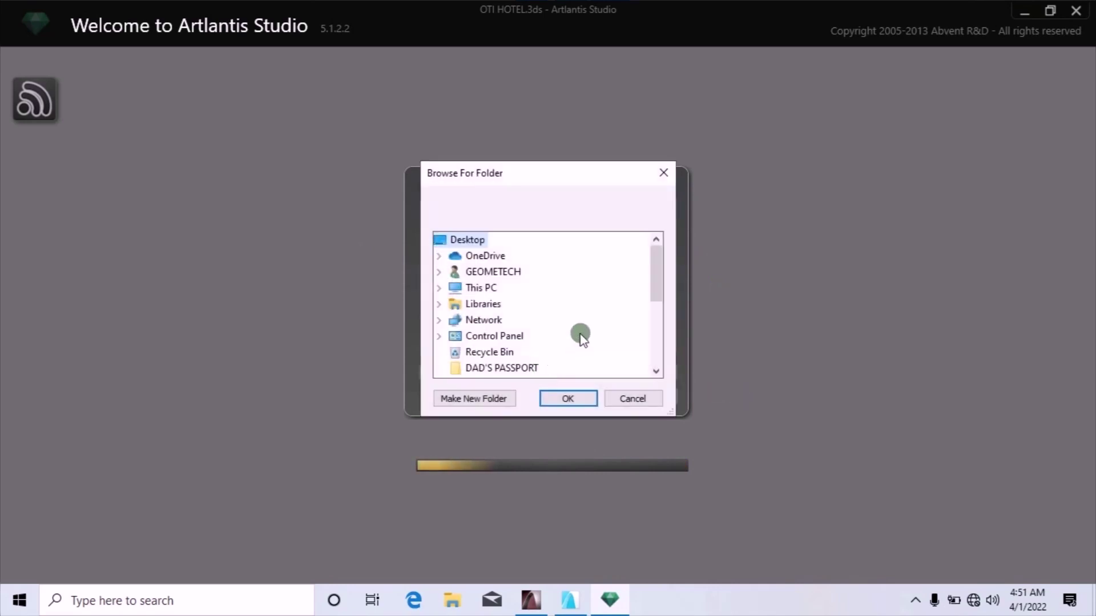
left_click_drag(654, 269, 652, 310)
left_click(475, 289)
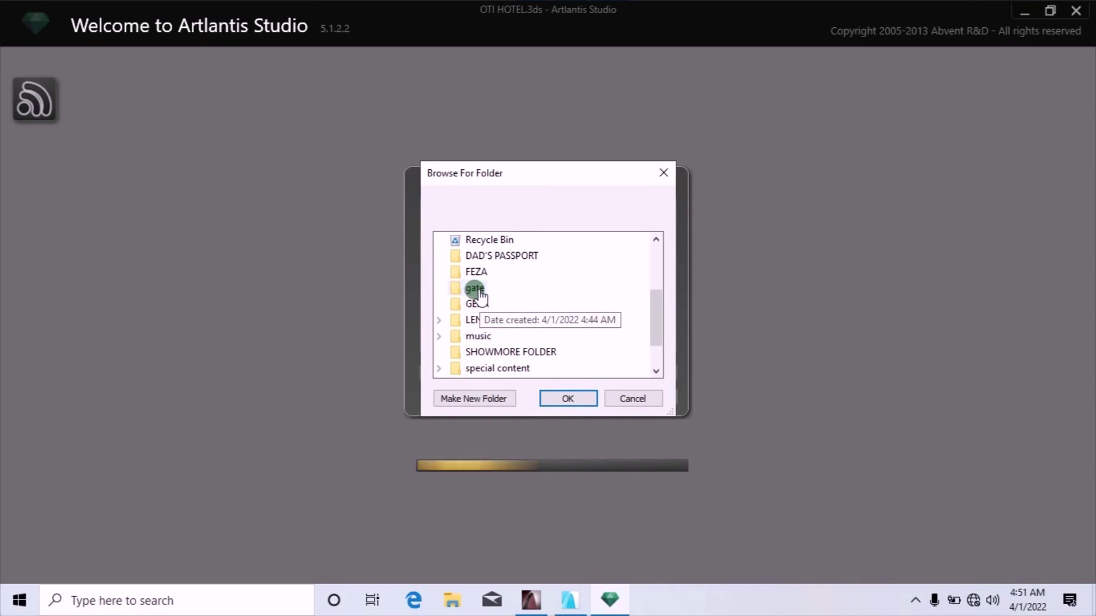
left_click(569, 398)
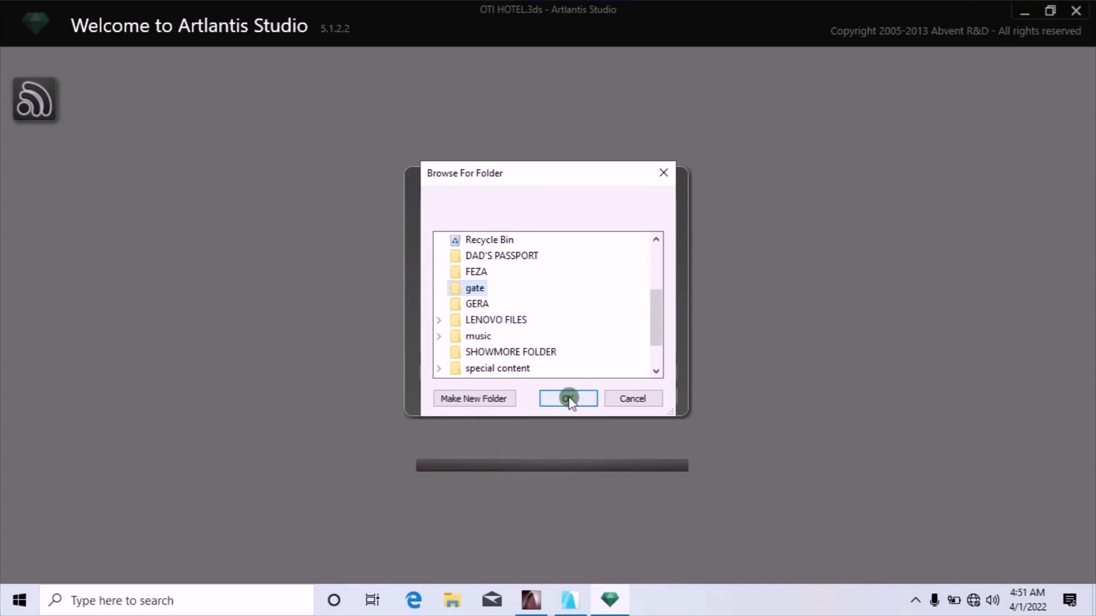
left_click(549, 371)
Relink the missing Marble C texture to the gate folder.
left_click(436, 206)
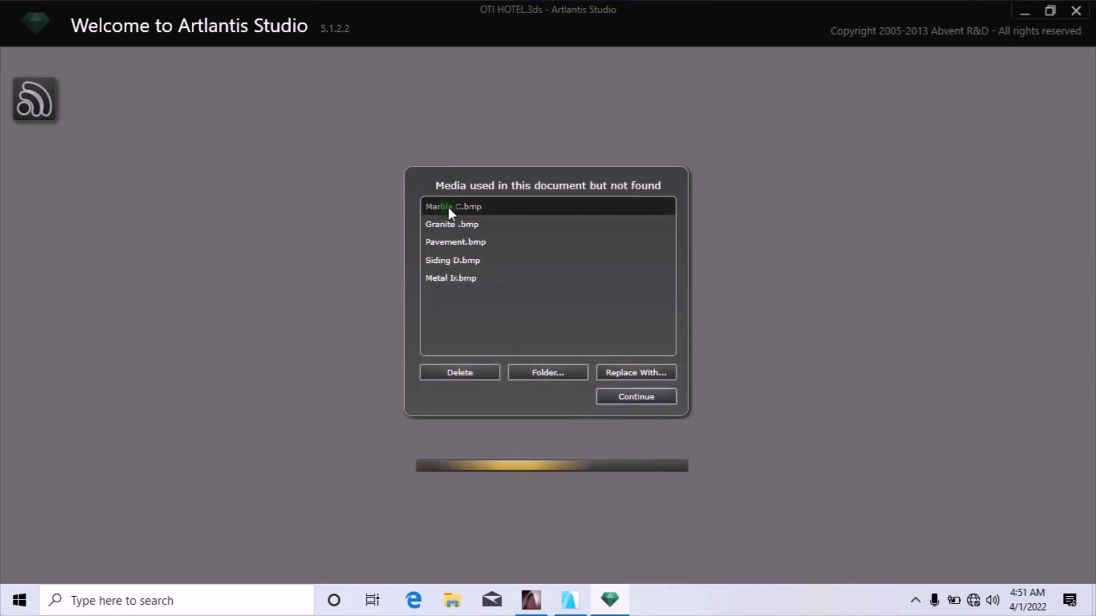
left_click(516, 267)
left_click(547, 372)
scroll(494, 331, "down", 3)
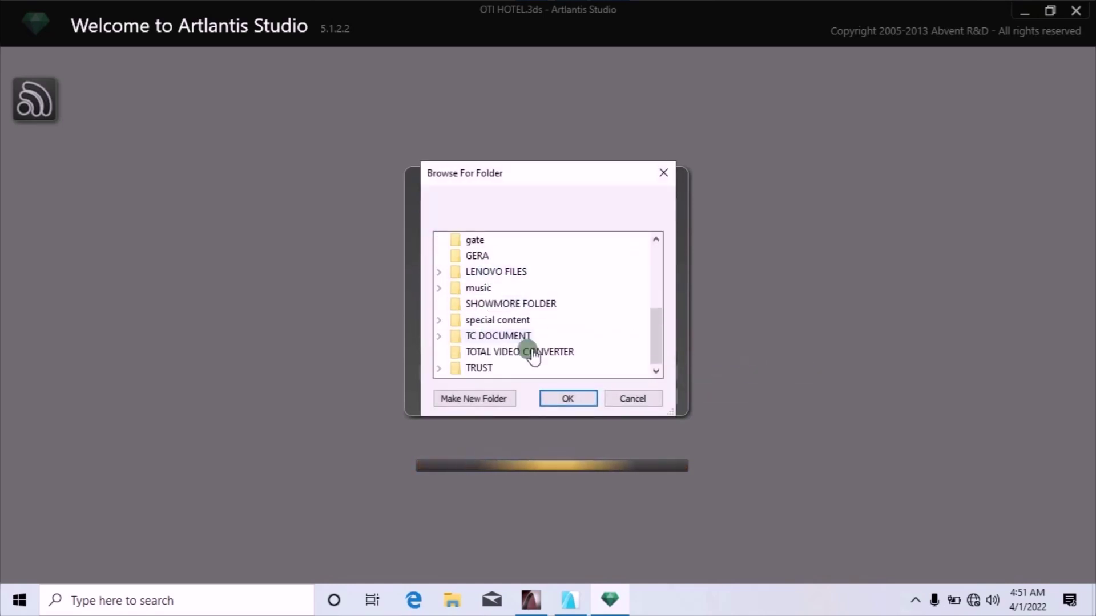
scroll(493, 311, "up", 1)
left_click(475, 288)
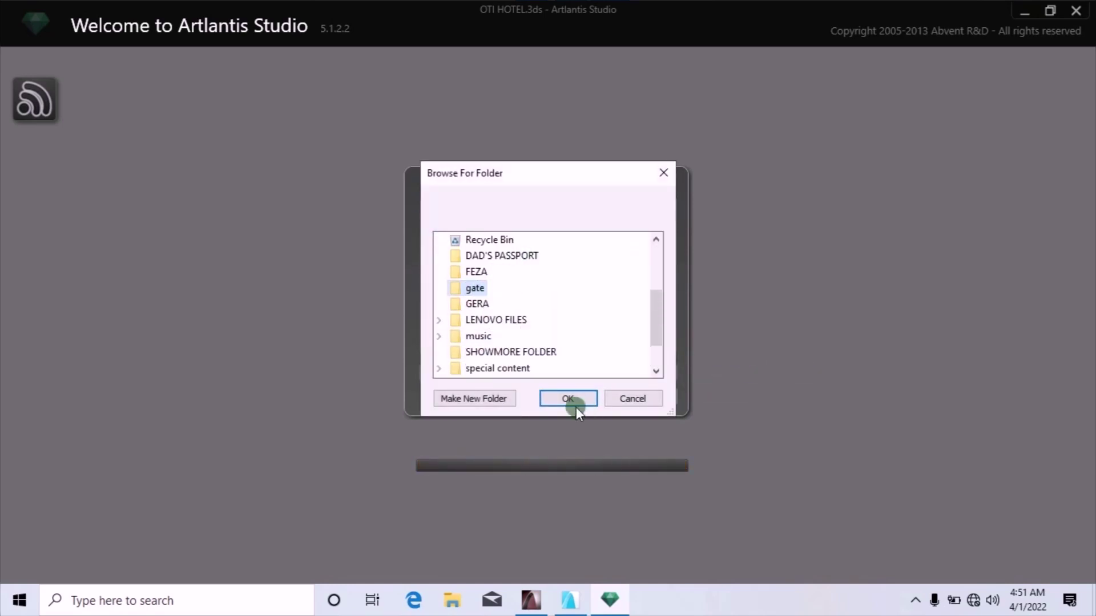
left_click(568, 399)
Relink the missing Granite texture to the gate folder.
left_click(465, 207)
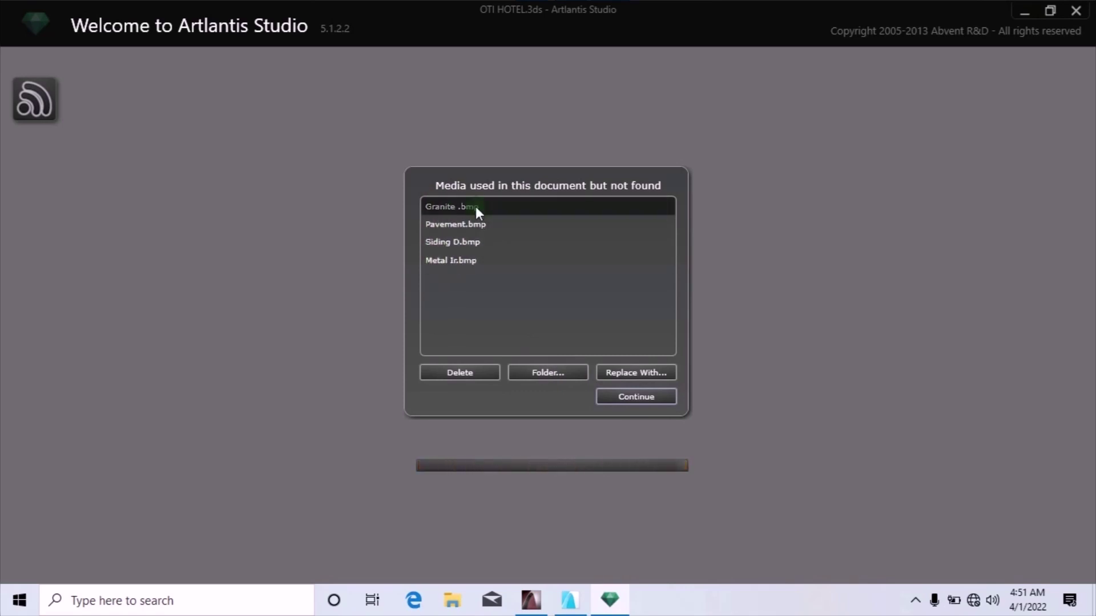
left_click(543, 373)
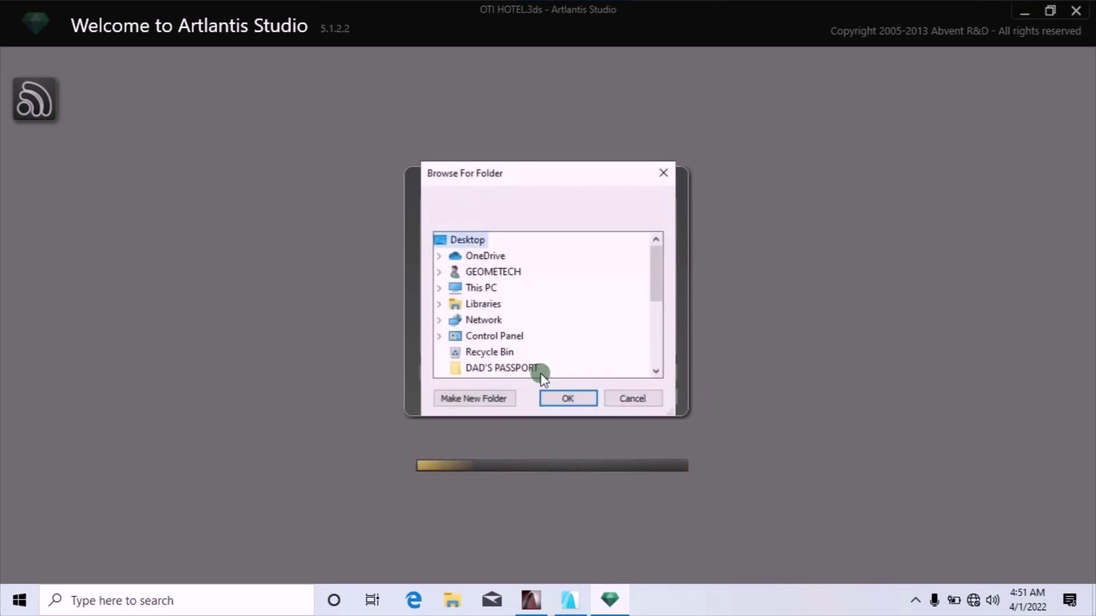
scroll(490, 320, "down", 5)
left_click(485, 258)
left_click(567, 399)
Relink the missing Pavement texture to the gate folder.
left_click(463, 209)
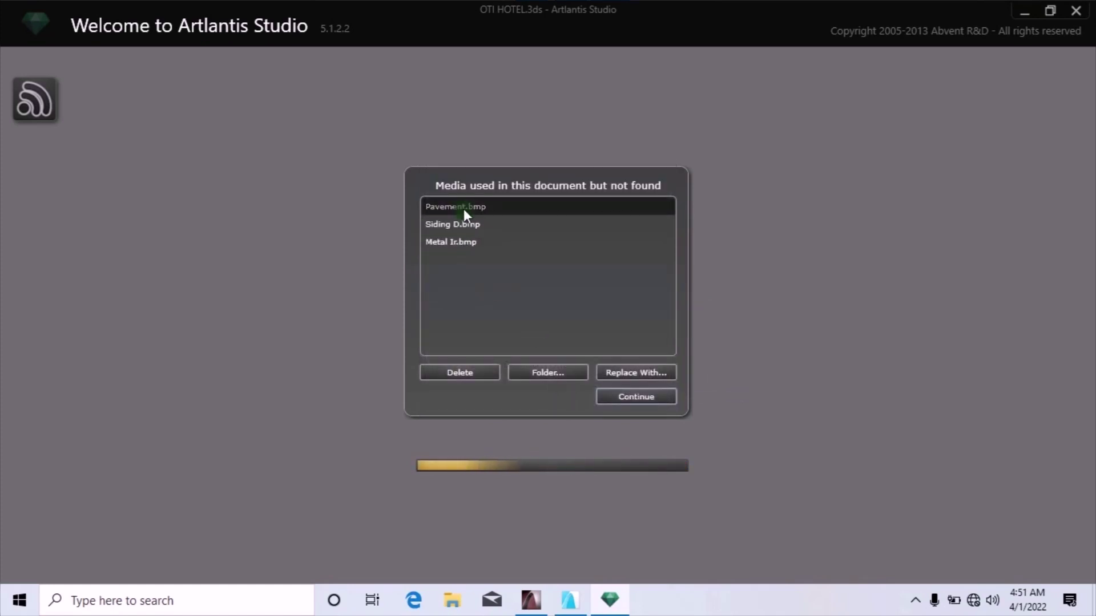
left_click(539, 374)
scroll(497, 320, "down", 5)
left_click(477, 242)
left_click(568, 398)
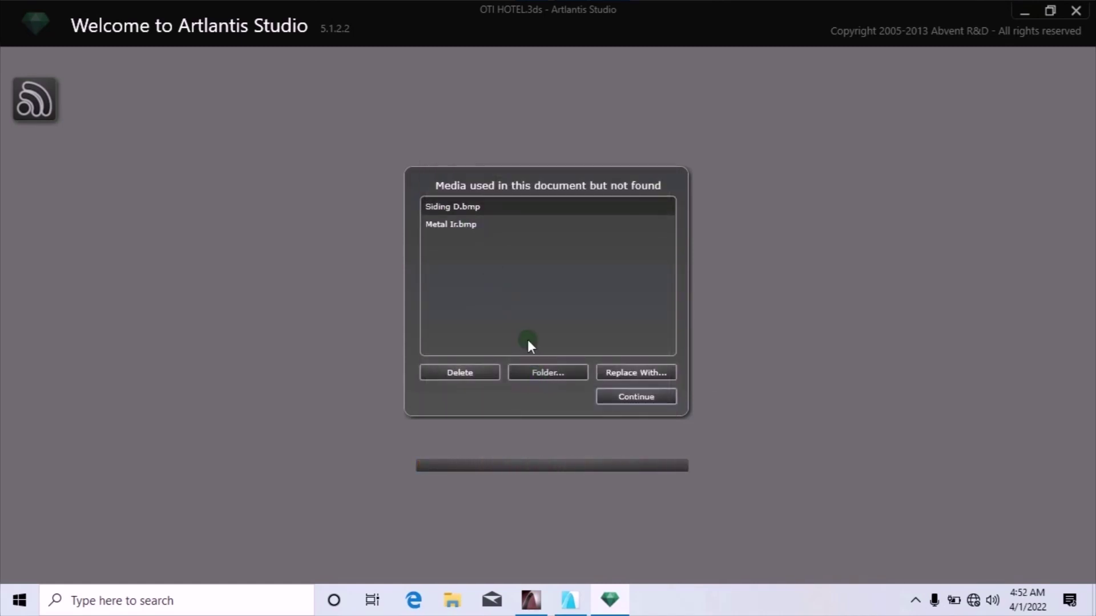
Relink Siding D and Metal Ir to the gate folder so the model finishes loading.
left_click(534, 371)
scroll(489, 342, "down", 1)
left_click(483, 352)
left_click(568, 397)
left_click(459, 207)
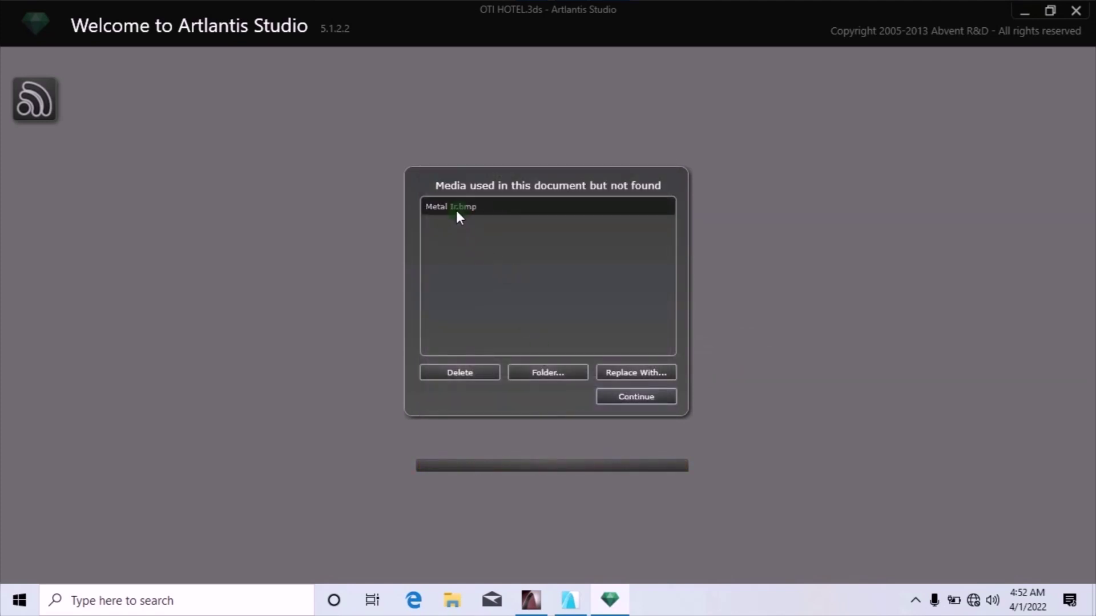
left_click(537, 373)
scroll(533, 357, "down", 1)
left_click(482, 313)
left_click(562, 398)
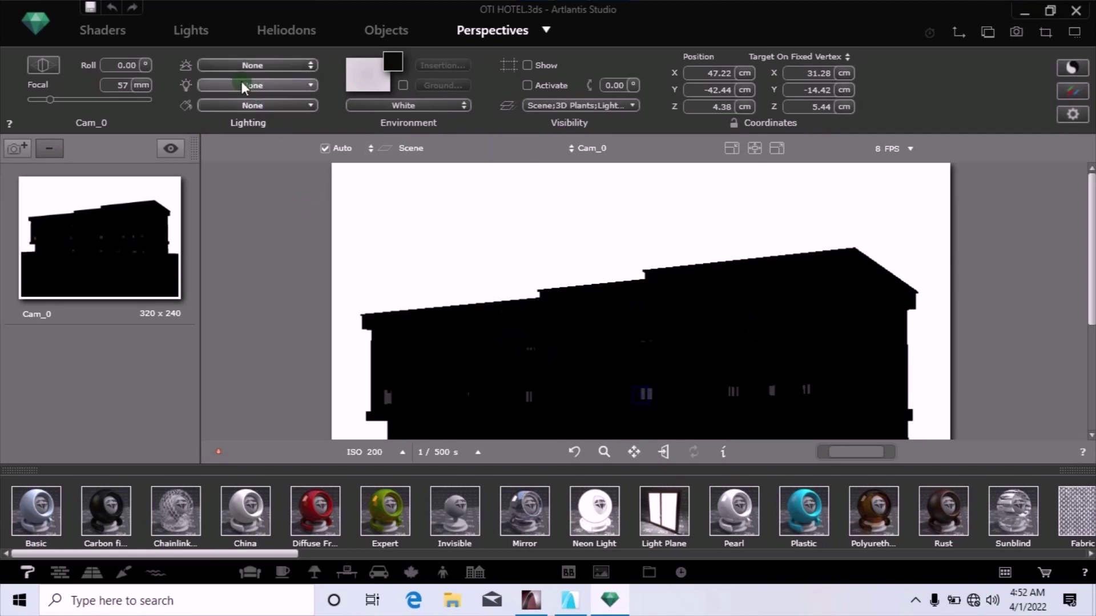
Light Cam_0 with the Heliodon and Heliodon Sky, then bring up the rendering parameters.
left_click(258, 65)
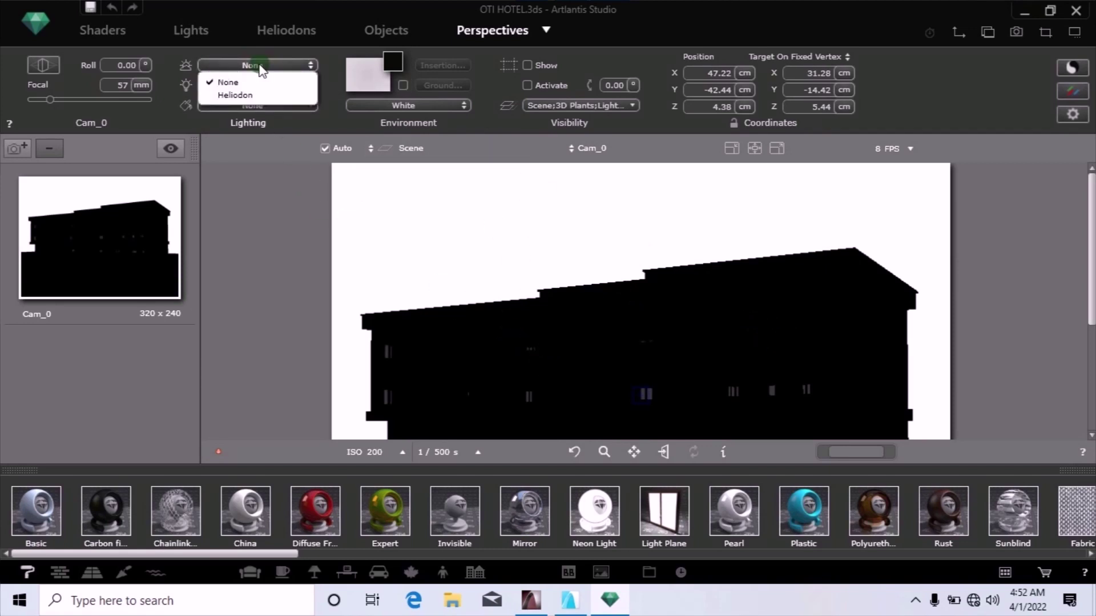
left_click(234, 97)
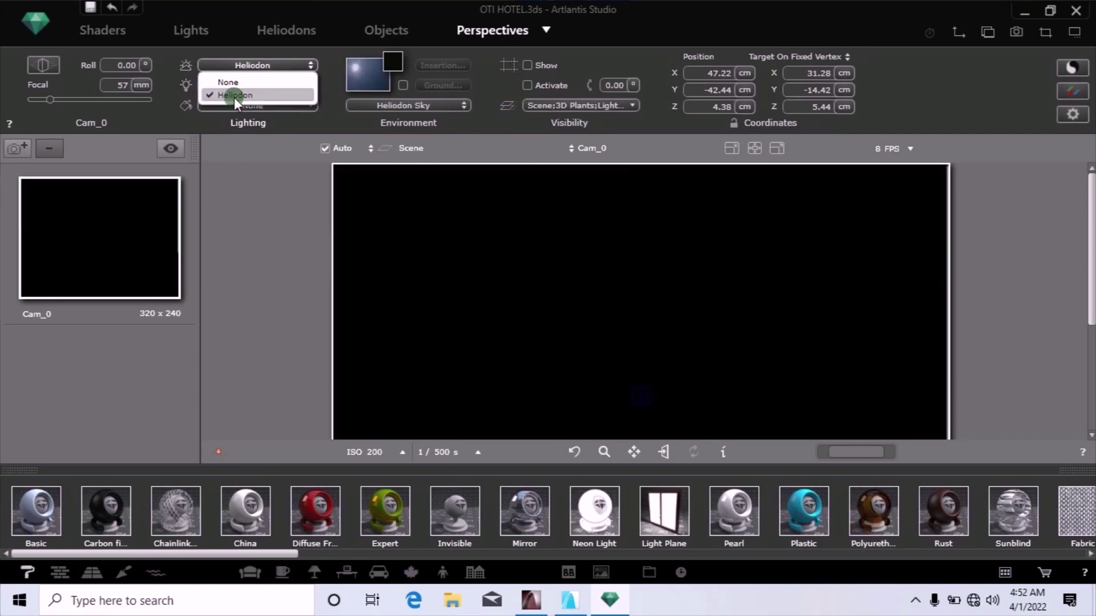
left_click(462, 193)
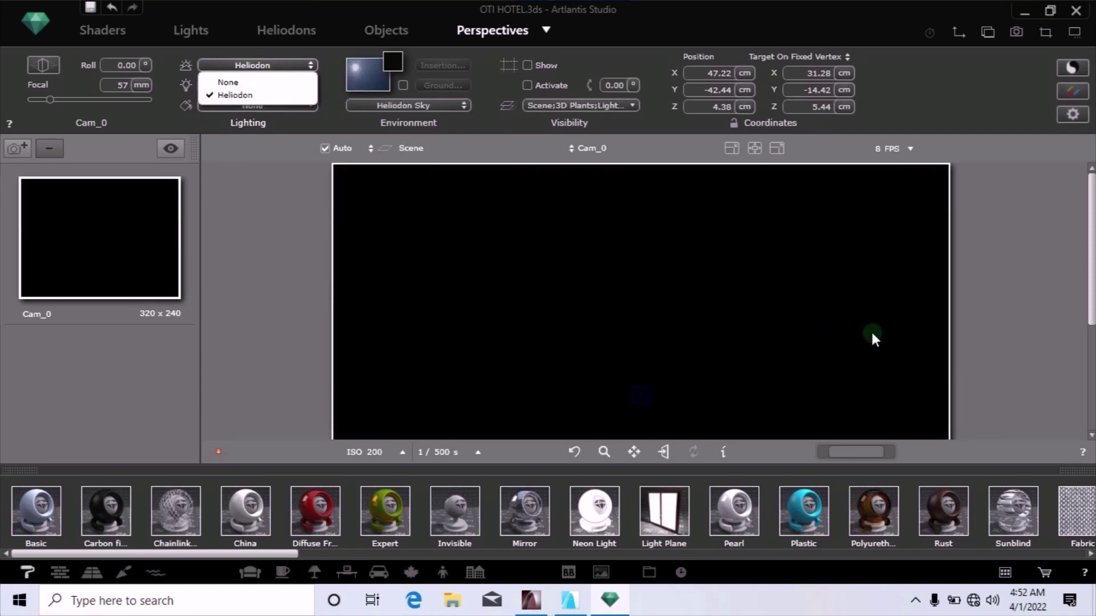
left_click_drag(558, 282, 533, 296)
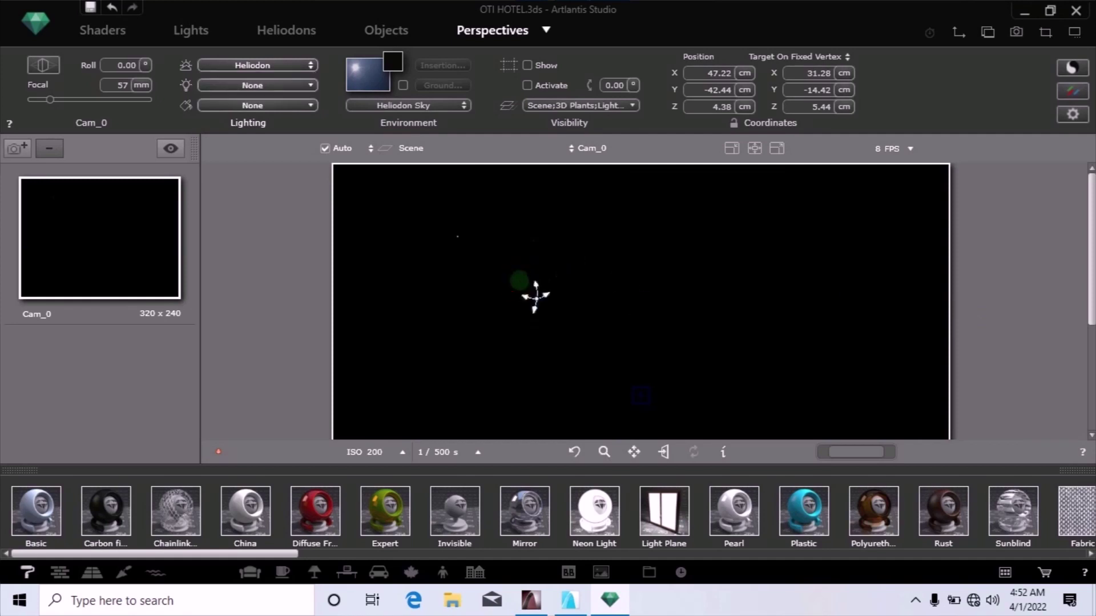
left_click(1073, 116)
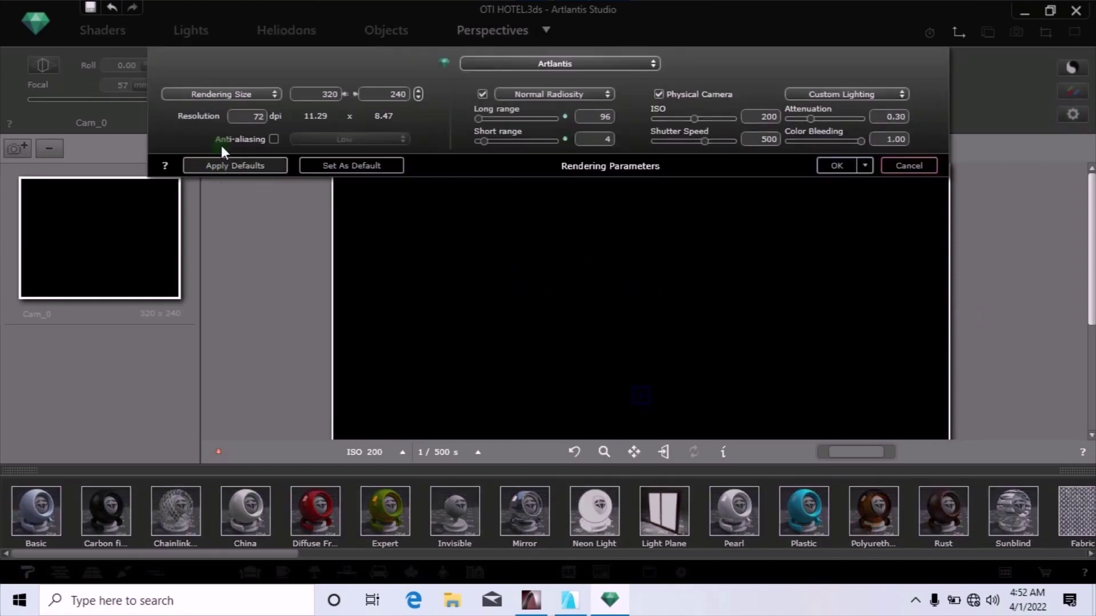
Set the render size to 1920x1080 Full HD at 100 dpi with anti-aliasing on.
left_click(269, 96)
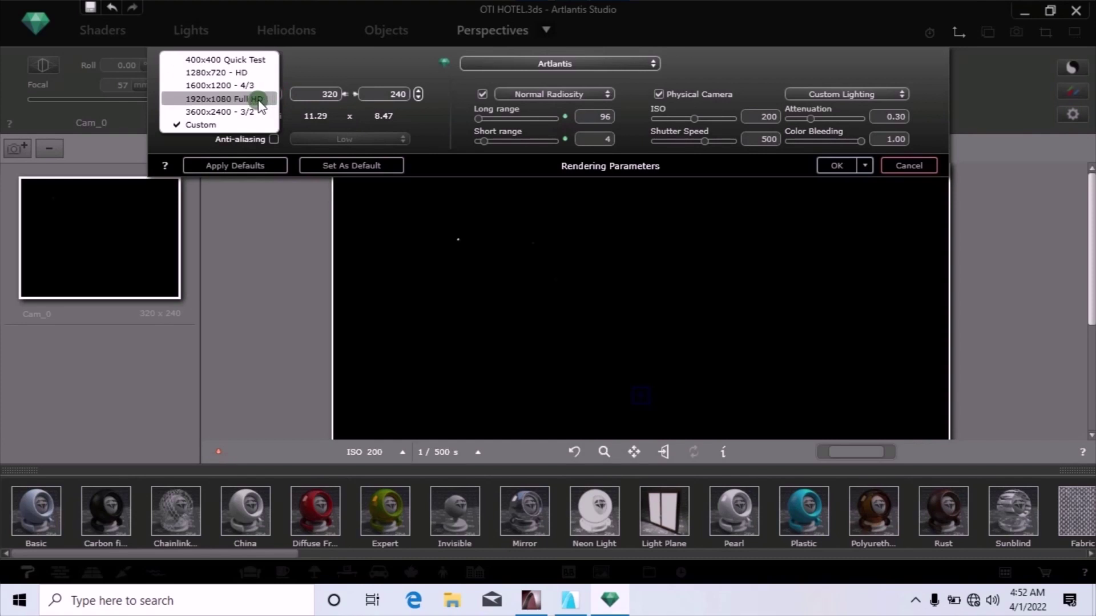
left_click(258, 100)
left_click(247, 120)
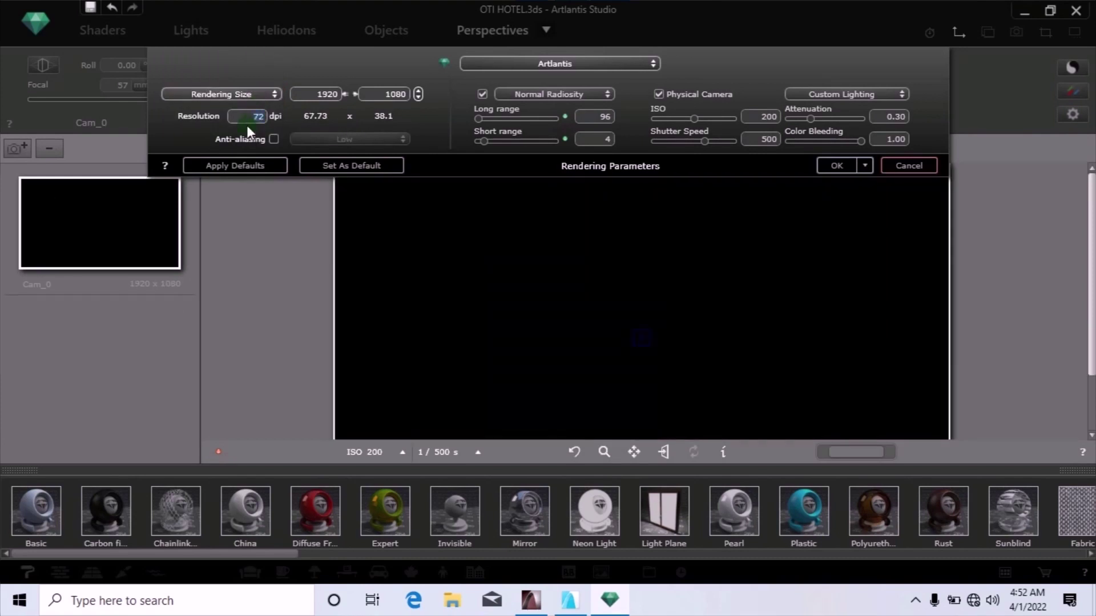
type("100")
left_click(274, 139)
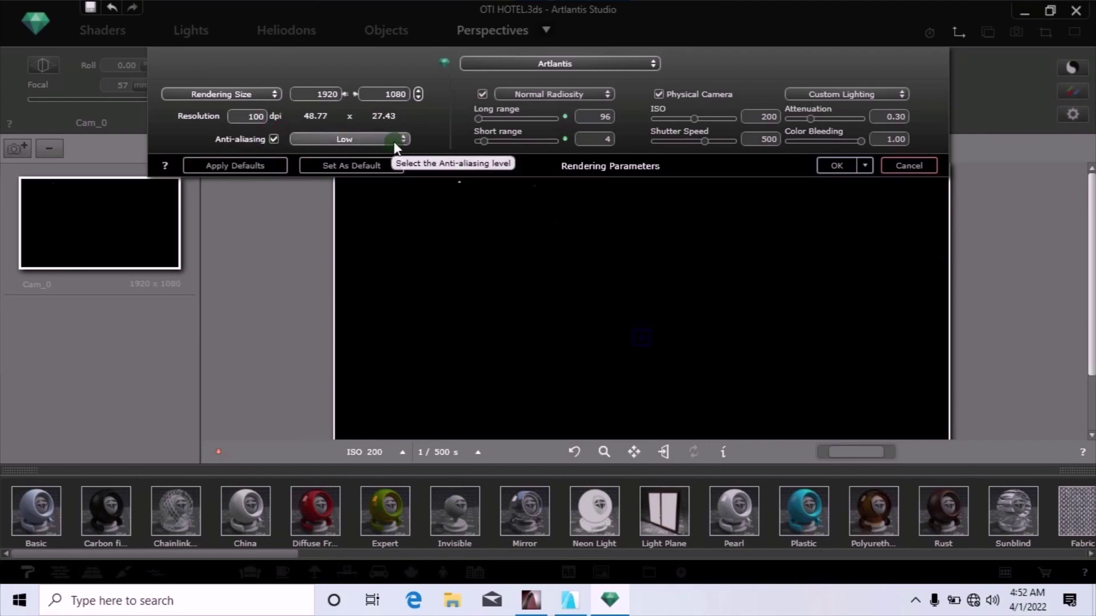
Choose High Radiosity and Exterior Lighting, save as default, and apply the settings.
left_click(591, 98)
left_click(554, 98)
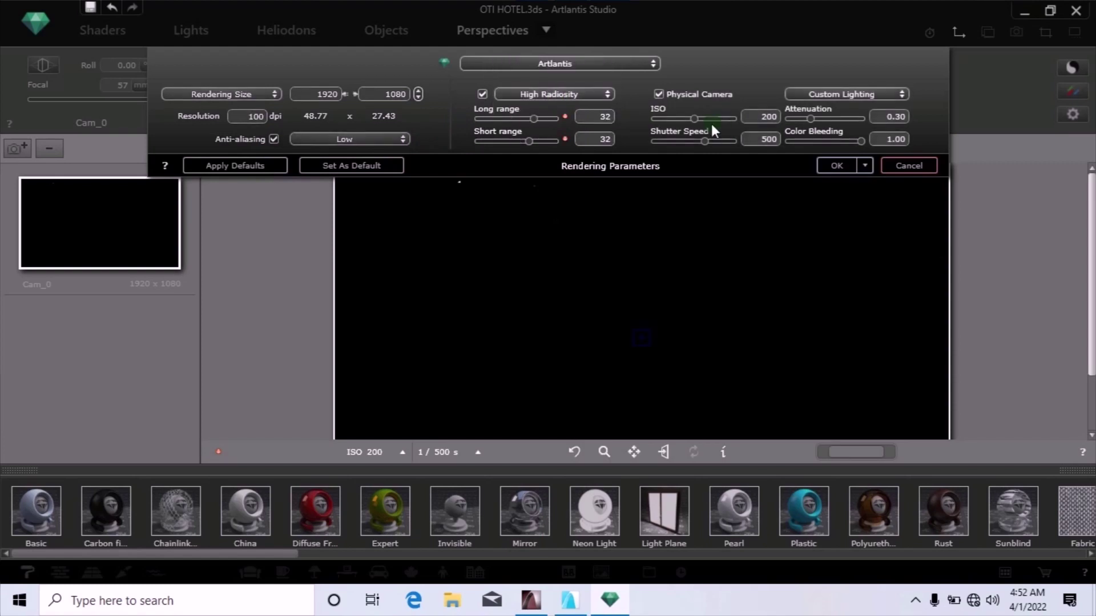
left_click(879, 94)
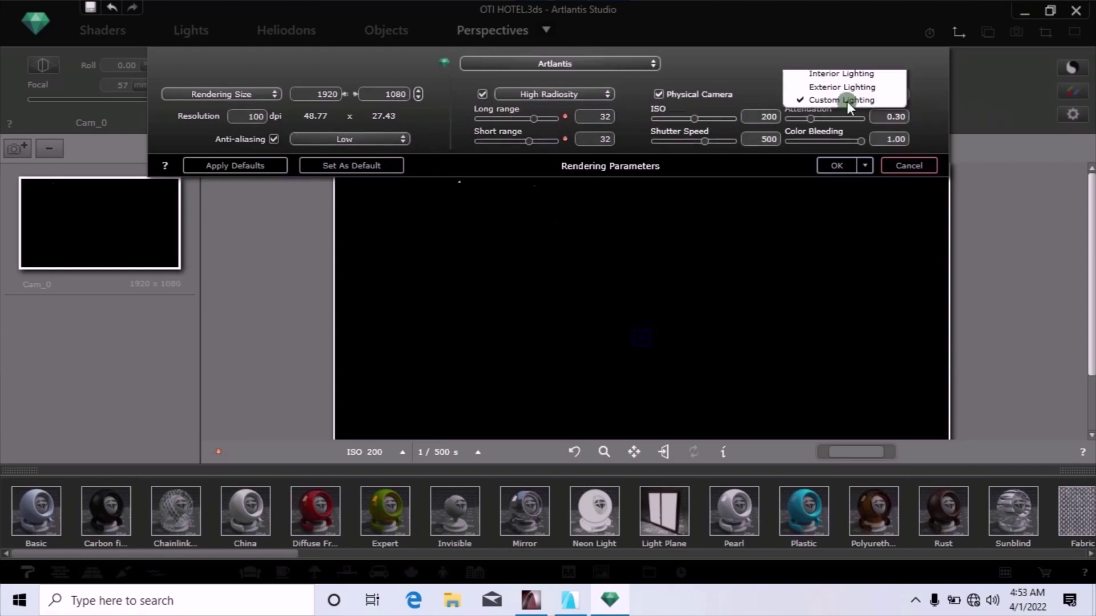
left_click(833, 92)
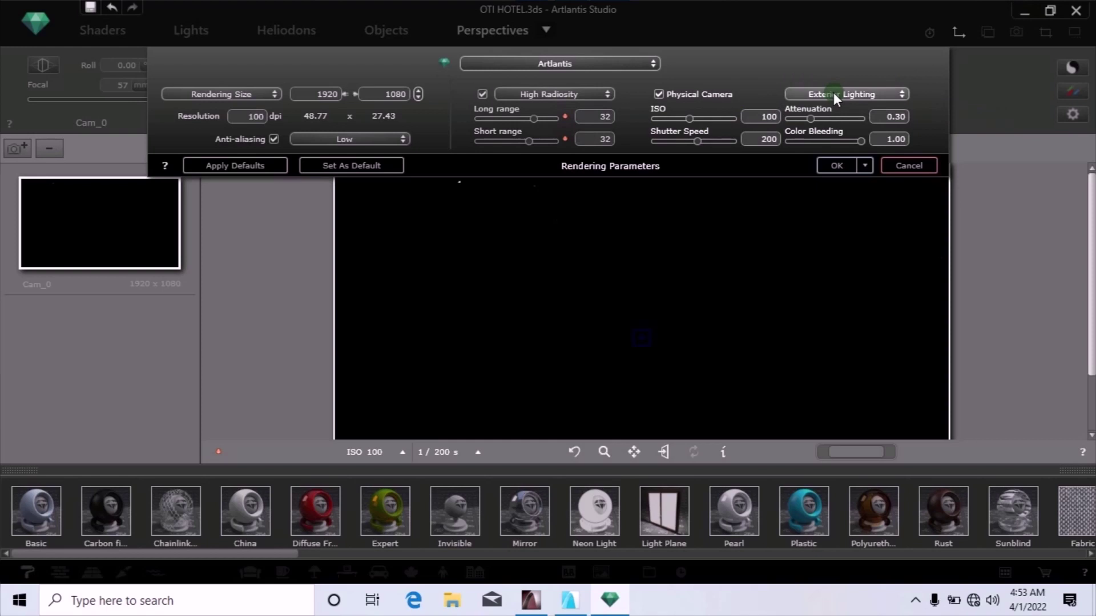
left_click(345, 166)
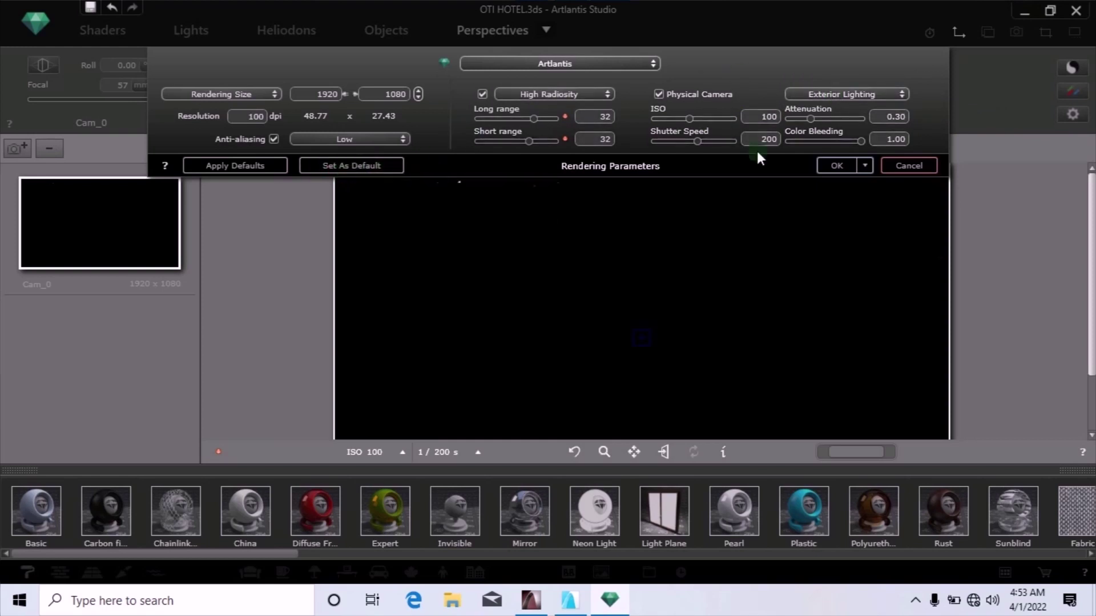
left_click(837, 165)
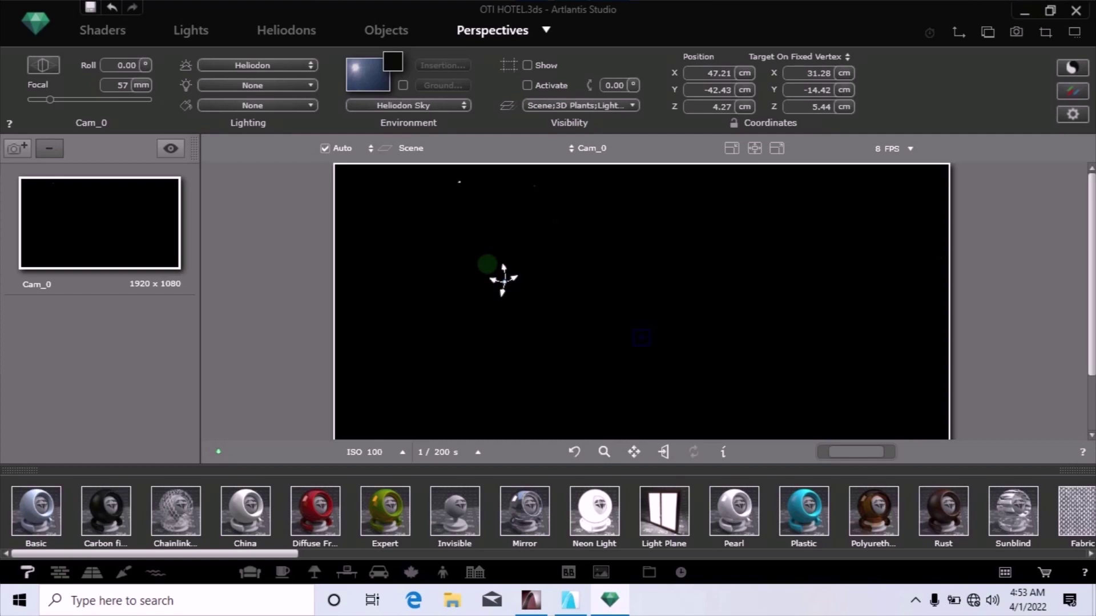
Set the Heliodon time of day to hour 9 and minutes 0 to sunlight the hotel.
left_click(276, 29)
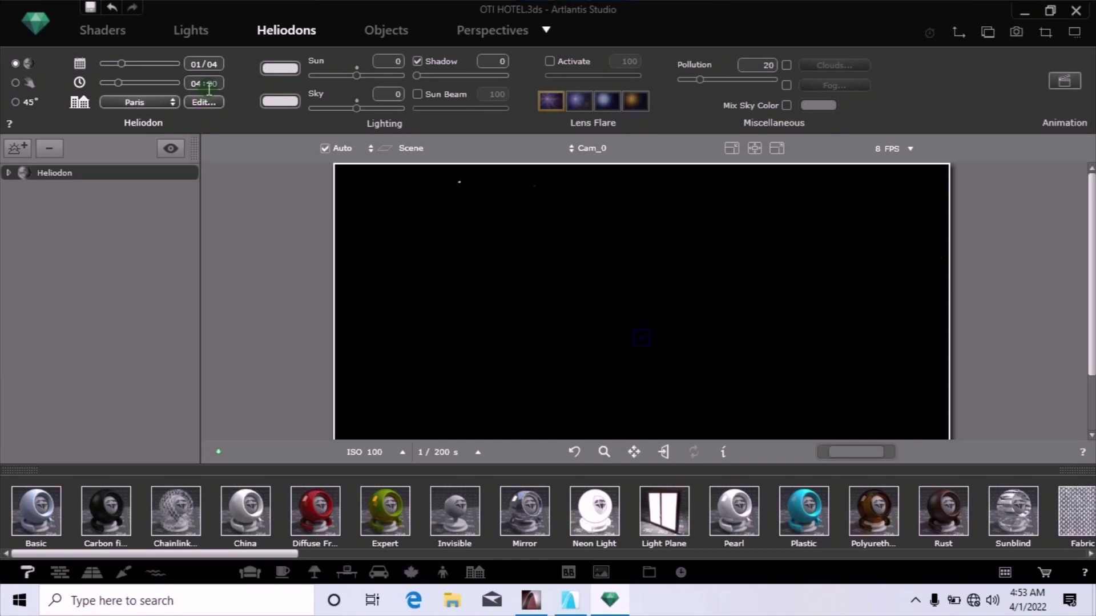
left_click(190, 84)
type("9")
key("Tab")
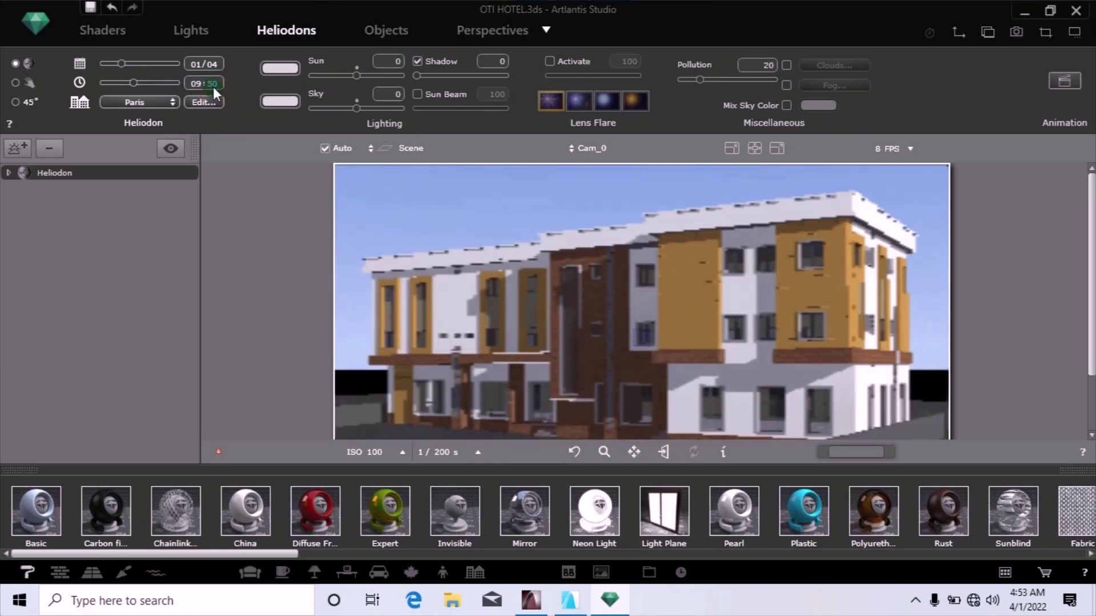
type("0")
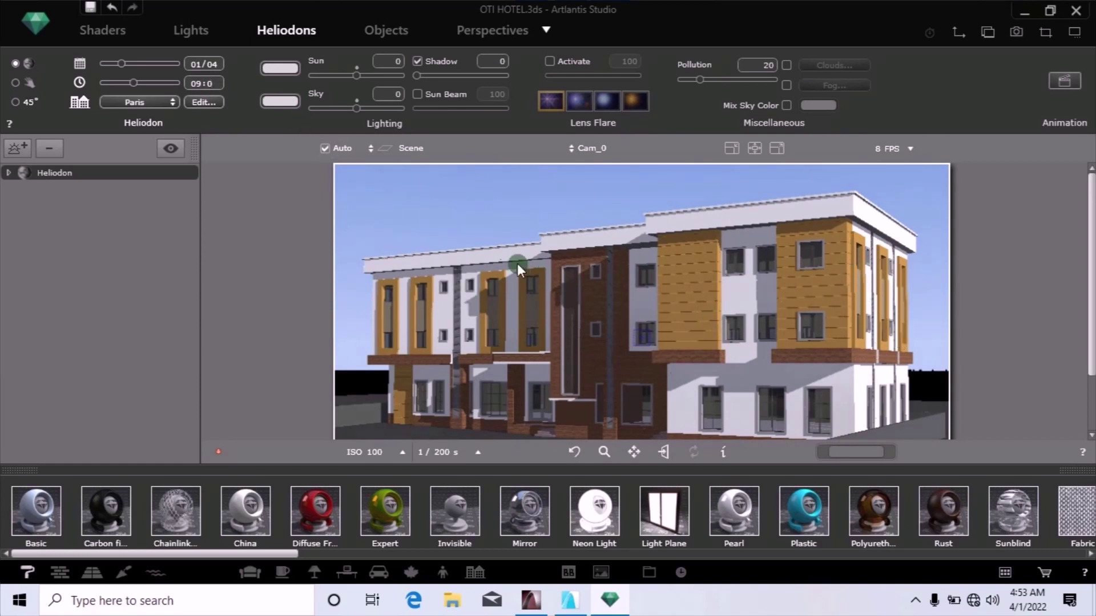
Enlarge the preview twice, hide the shader catalog, and recenter the hotel in view.
left_click(778, 148)
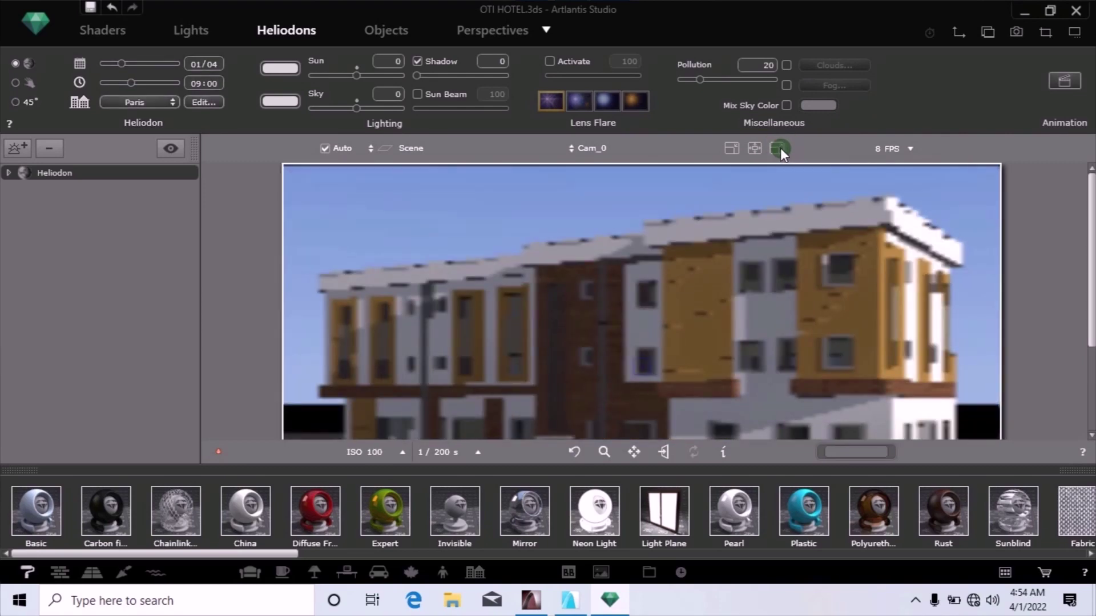
left_click(780, 149)
left_click(1080, 472)
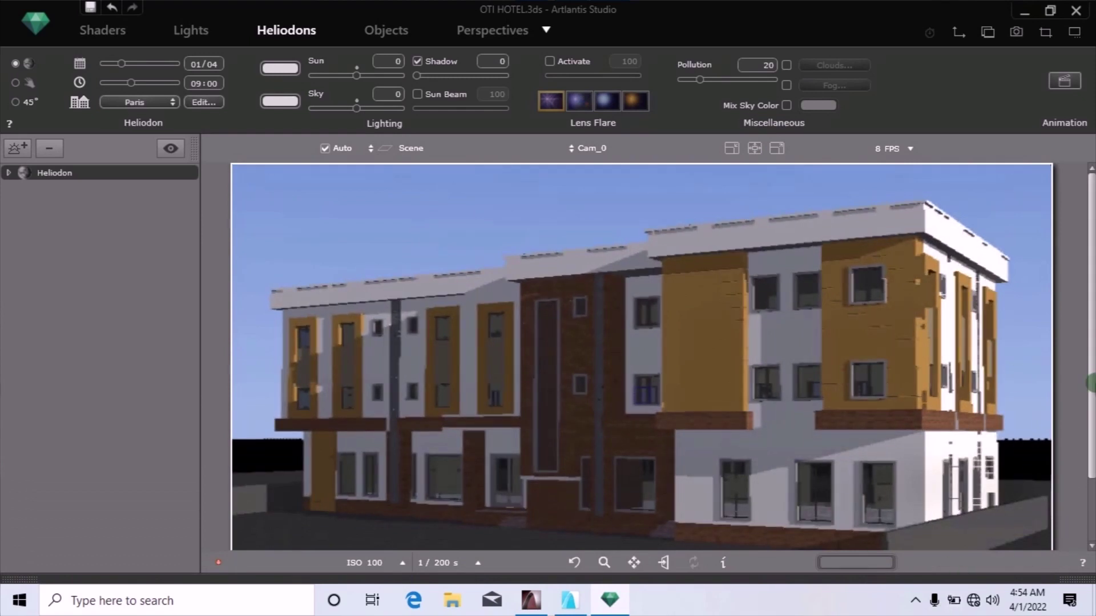
mouse_move(1091, 285)
left_mouse_down()
mouse_move(1090, 342)
mouse_move(1090, 302)
left_mouse_up()
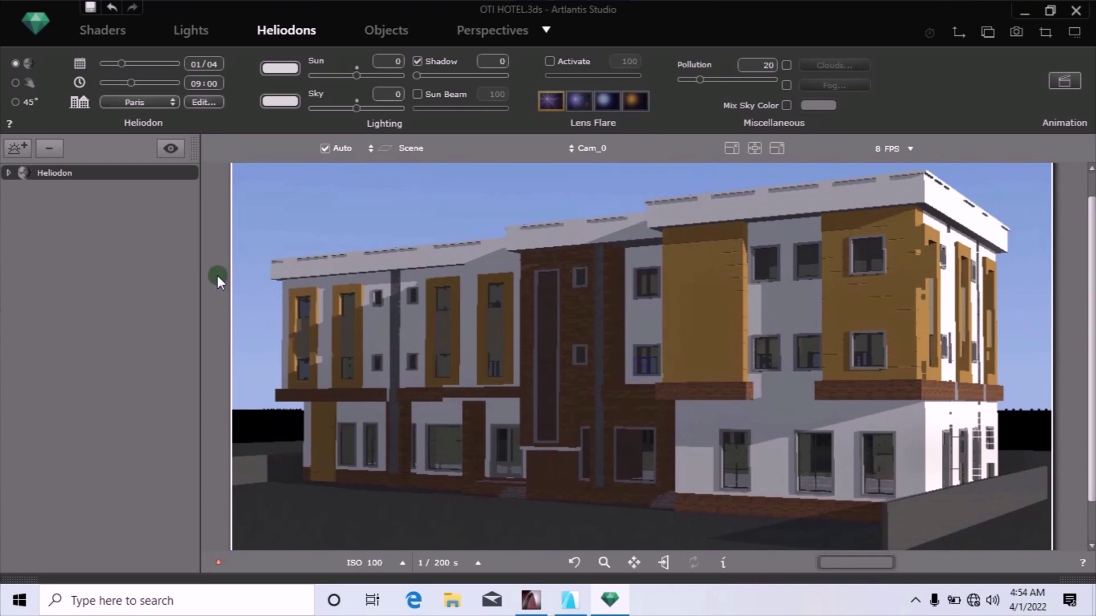